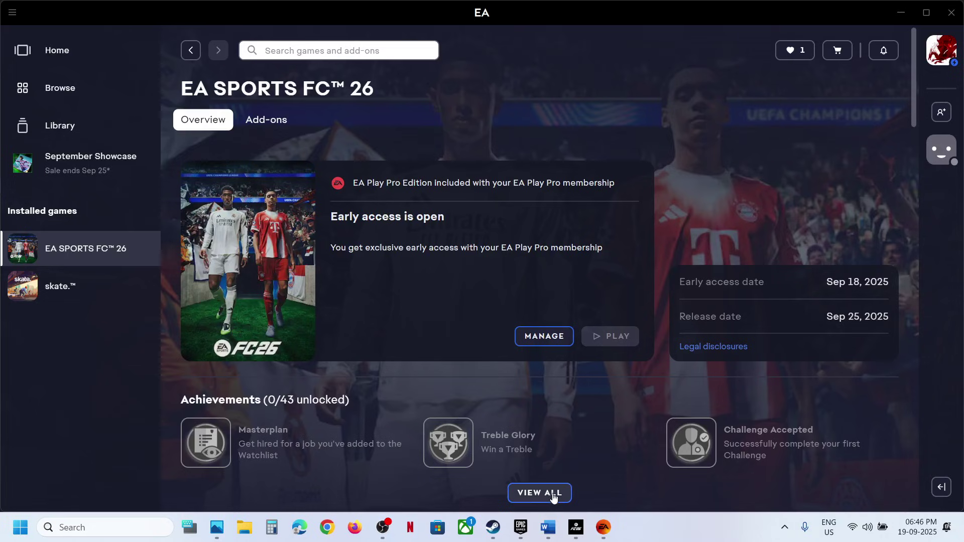
# Check the Game Bar key combination in Step 1 of the Game Audio Not Working guide, then set the guide aside.
pyautogui.click(546, 527)
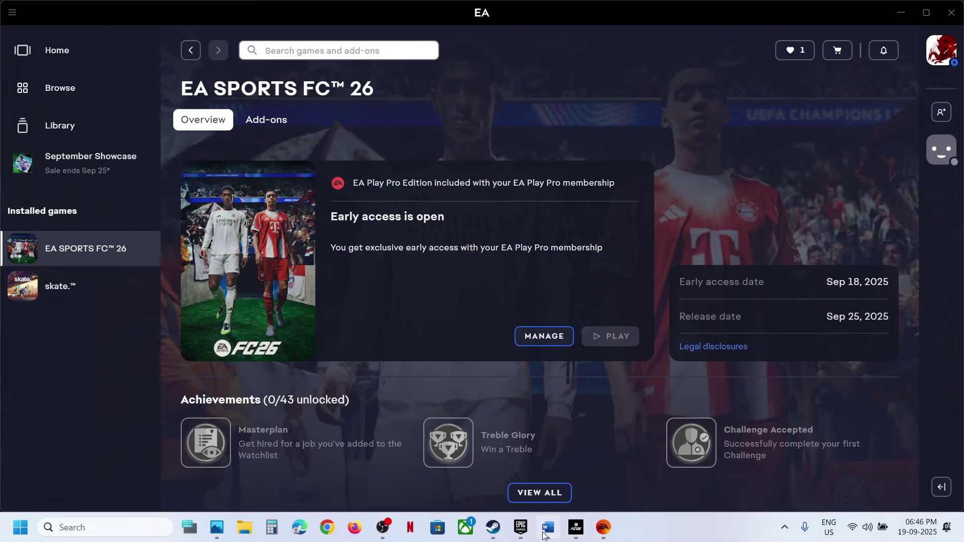
pyautogui.moveTo(267, 148); pyautogui.dragTo(449, 148)
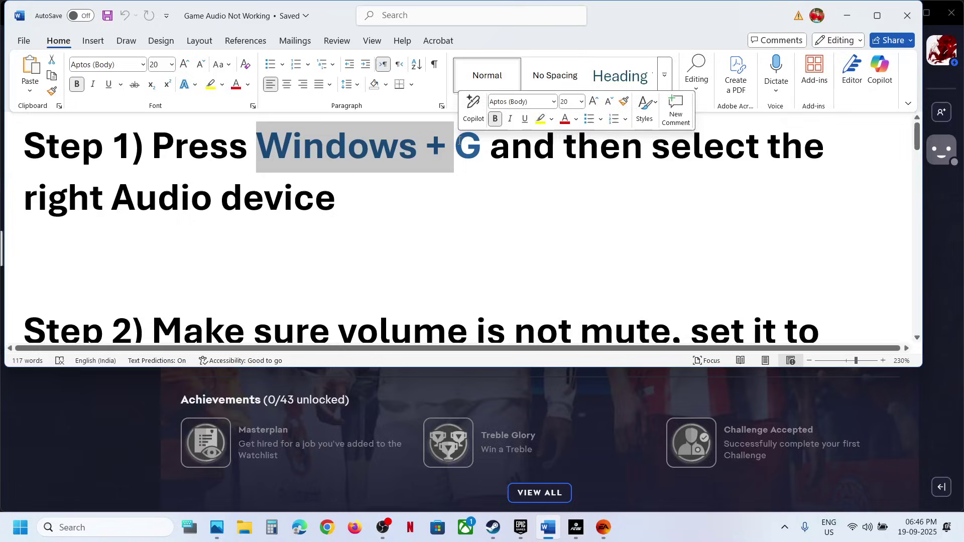
pyautogui.click(844, 14)
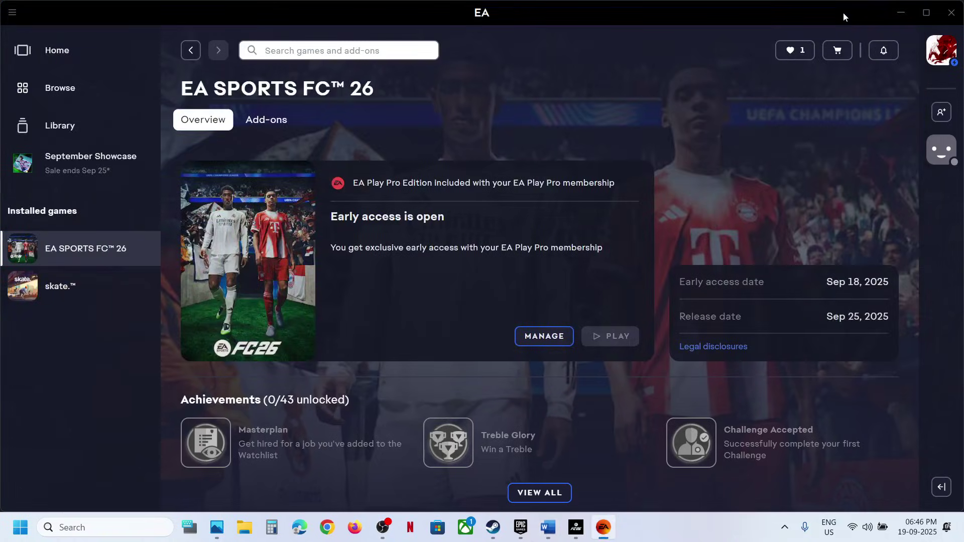
# Open the Game Bar audio widget and keep Speakers (Realtek(R) Audio) as the output device.
pyautogui.press('super+g')
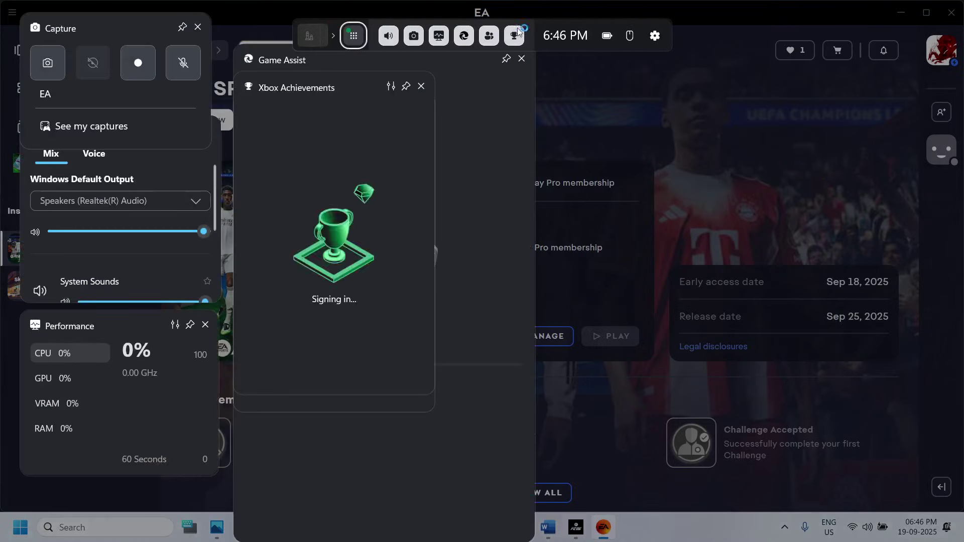
pyautogui.click(387, 38)
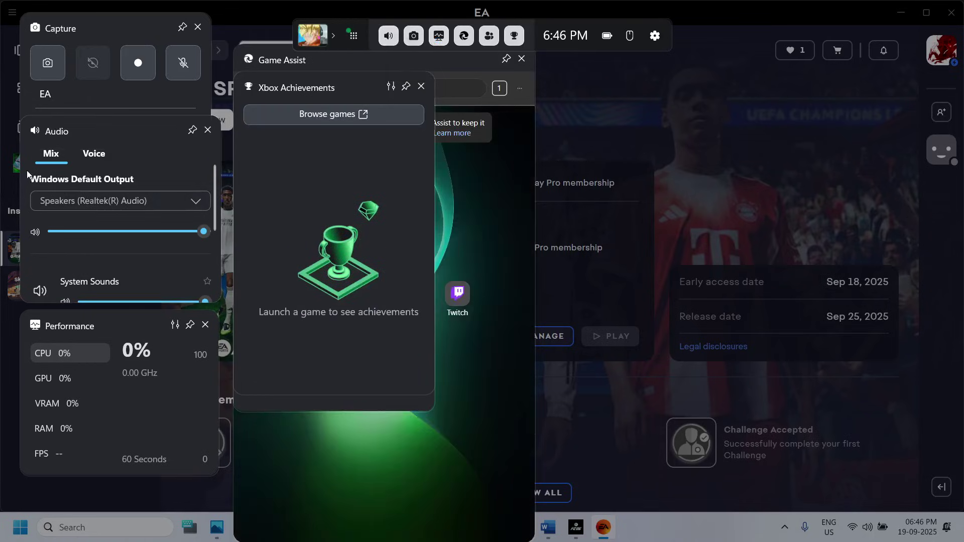
pyautogui.click(194, 201)
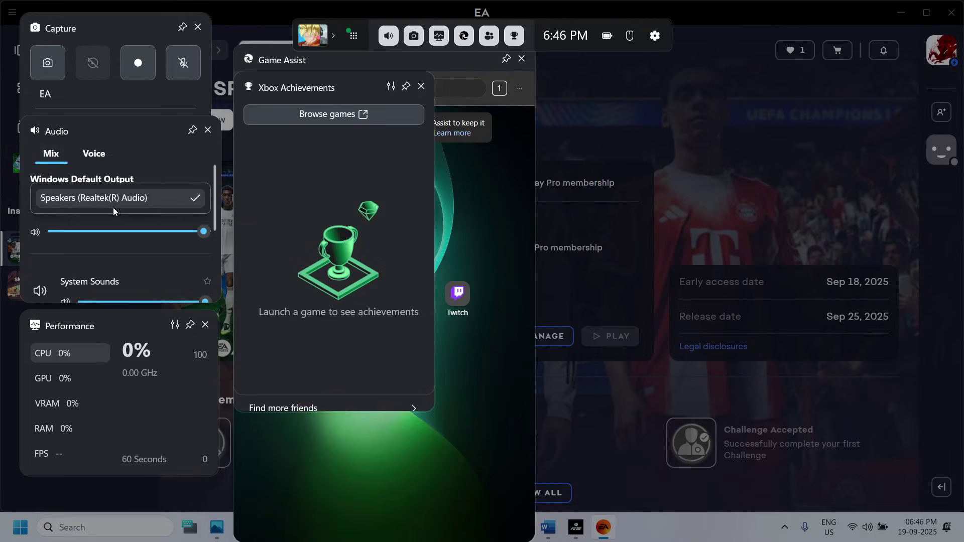
pyautogui.click(164, 169)
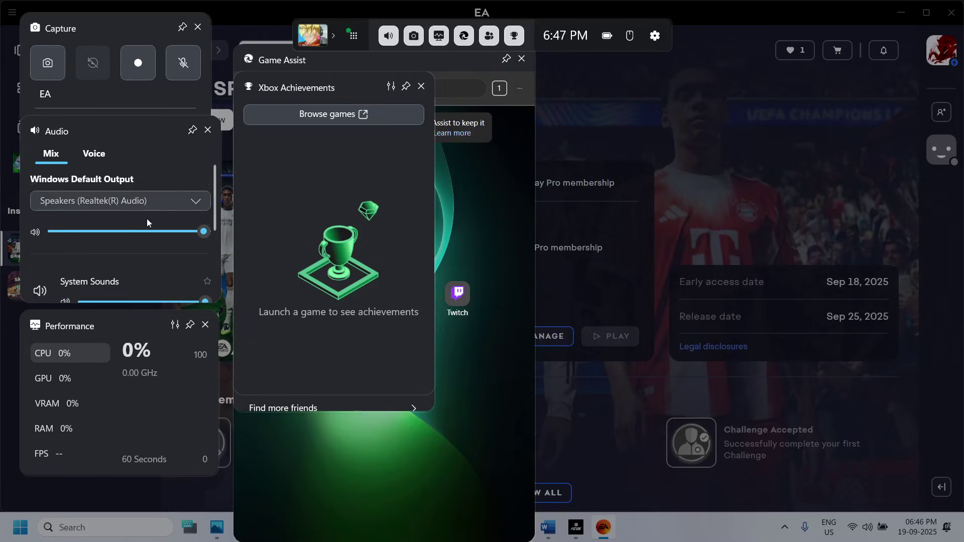
# Unmute EA SPORTS FC 26 at volume 100, check the Voice devices, and close Game Bar.
pyautogui.scroll(-3, 130, 213)
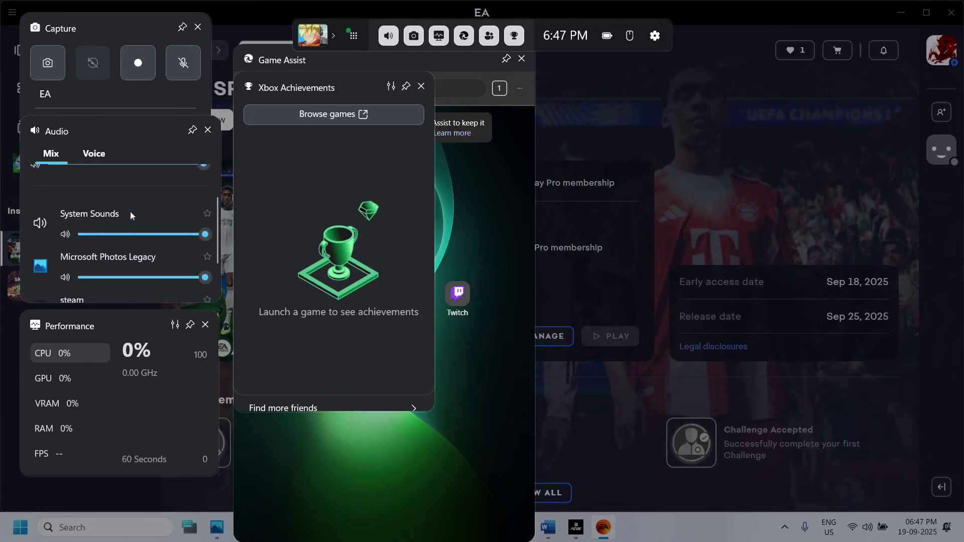
pyautogui.scroll(-1, 130, 216)
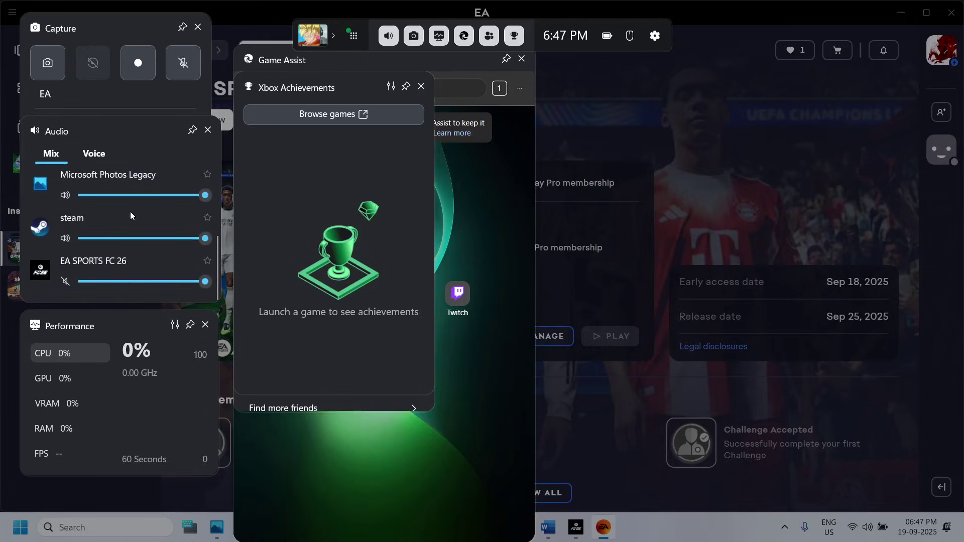
pyautogui.click(65, 281)
pyautogui.moveTo(207, 286); pyautogui.dragTo(231, 287)
pyautogui.click(94, 157)
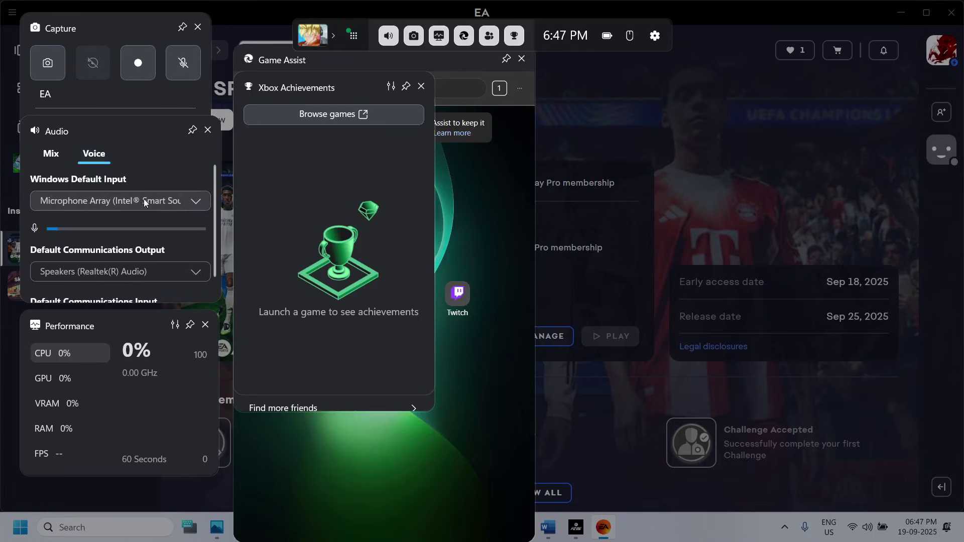
pyautogui.scroll(-1, 148, 206)
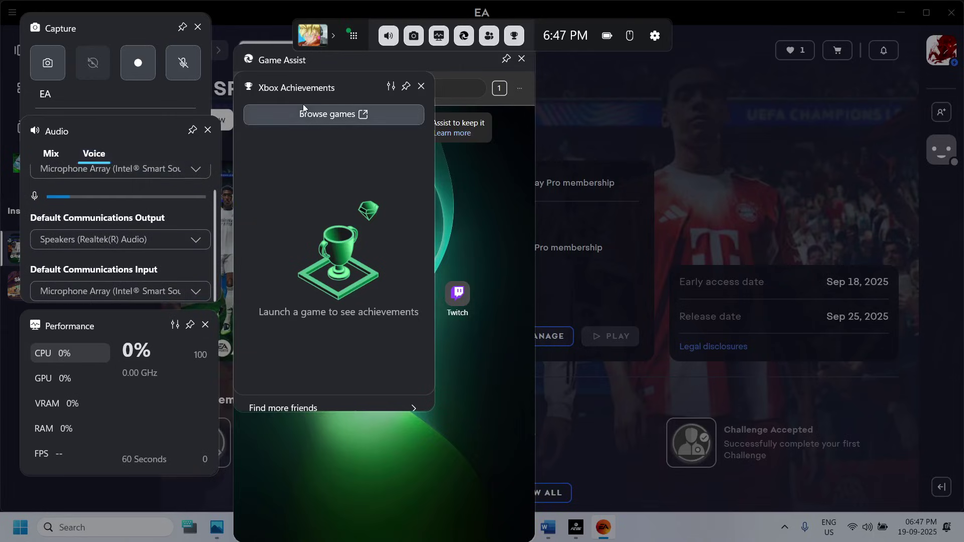
pyautogui.click(693, 181)
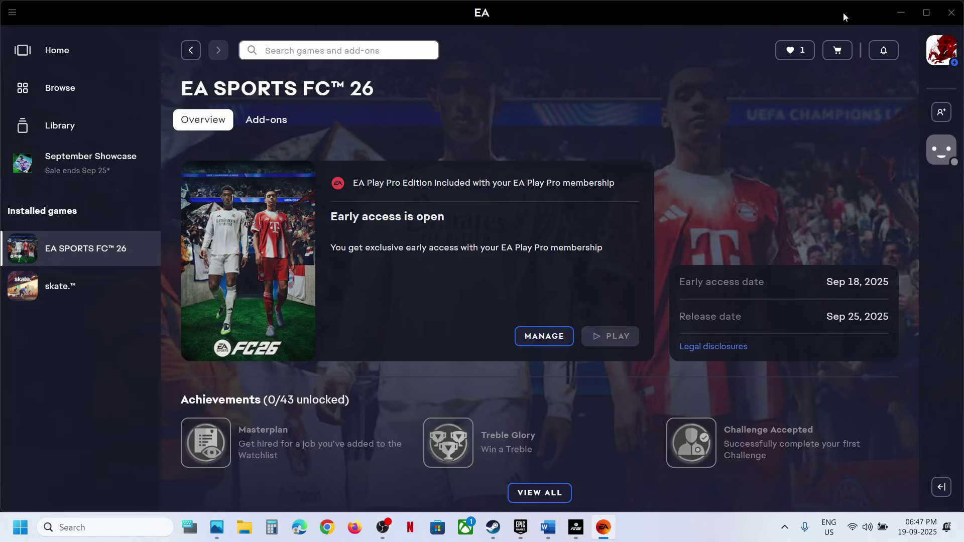
# Bring the guide to Step 2 on unmuting, volume 100 and output device, then open the tray sound options.
pyautogui.click(547, 527)
pyautogui.scroll(-3, 405, 287)
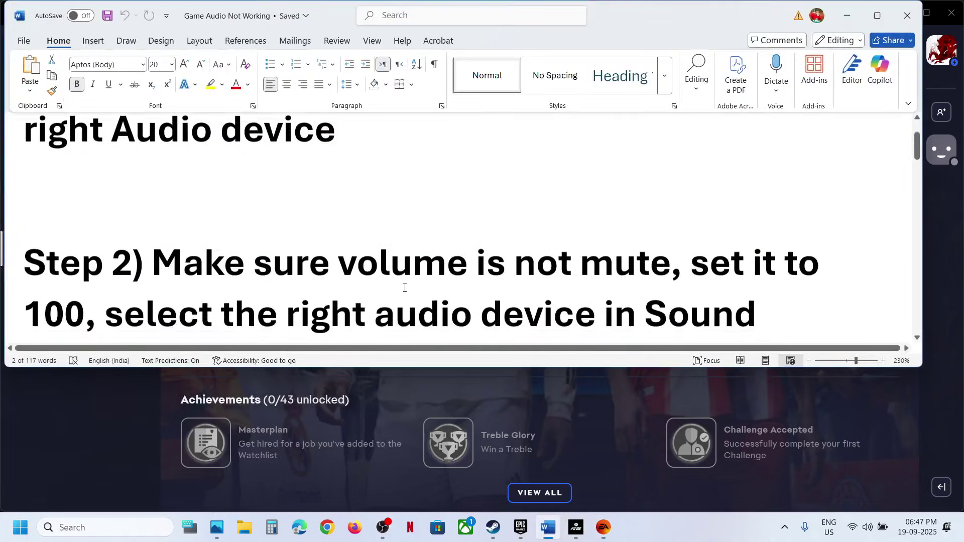
pyautogui.scroll(2, 404, 287)
pyautogui.scroll(-2, 405, 287)
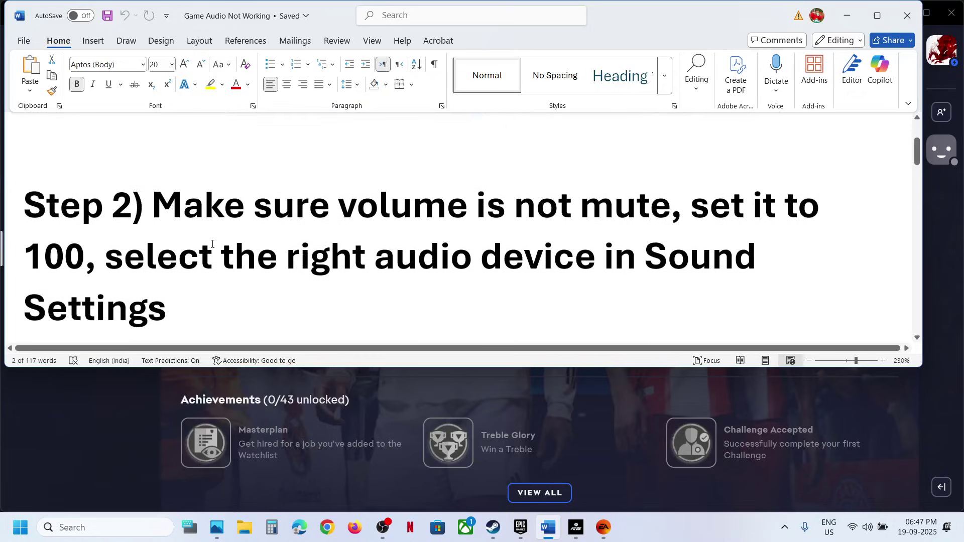
pyautogui.moveTo(197, 225); pyautogui.dragTo(577, 211)
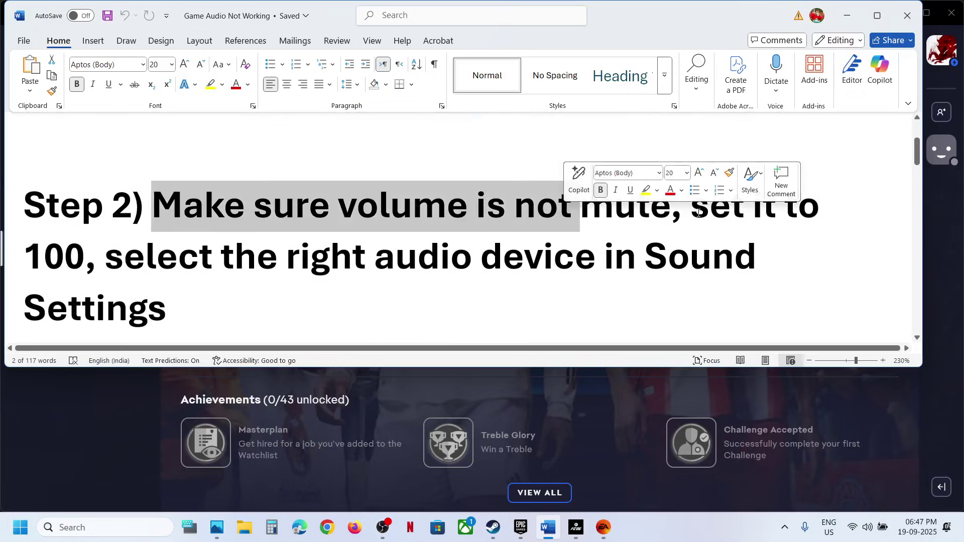
pyautogui.moveTo(693, 211); pyautogui.dragTo(413, 294)
pyautogui.click(413, 295)
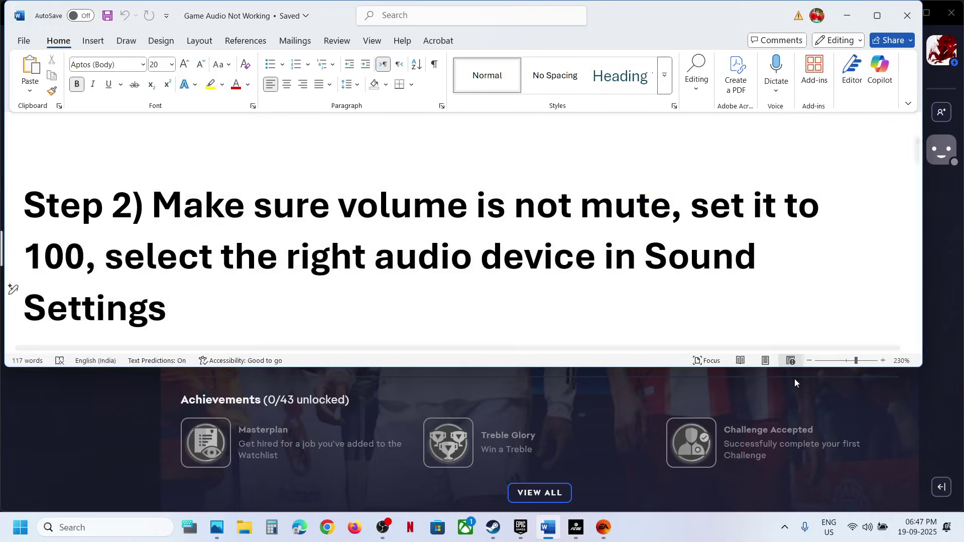
pyautogui.rightClick(869, 528)
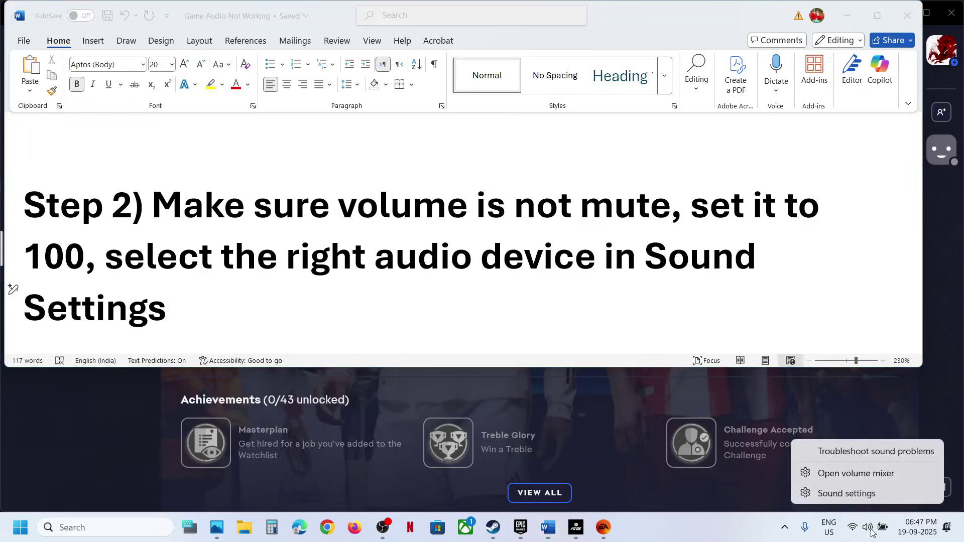
pyautogui.click(844, 492)
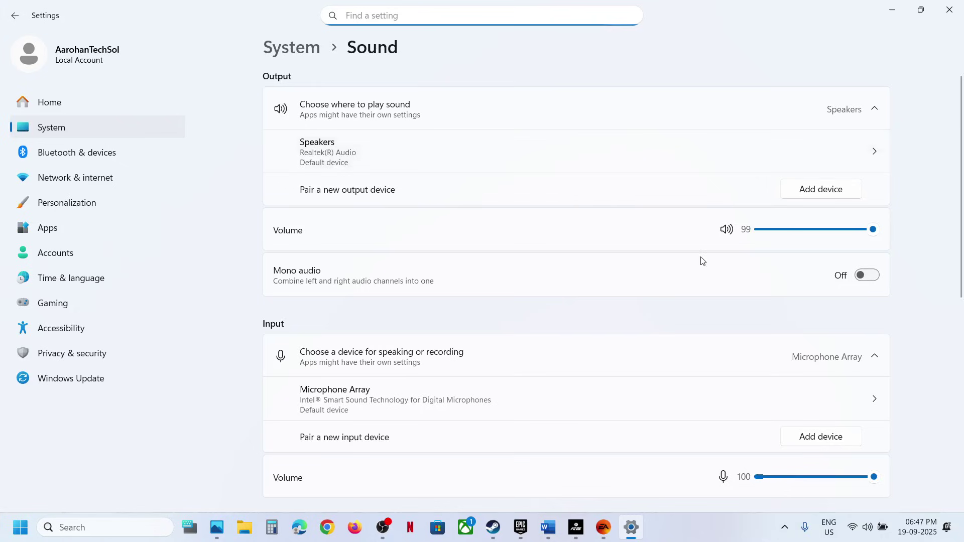
pyautogui.scroll(-3, 686, 286)
pyautogui.scroll(1, 686, 286)
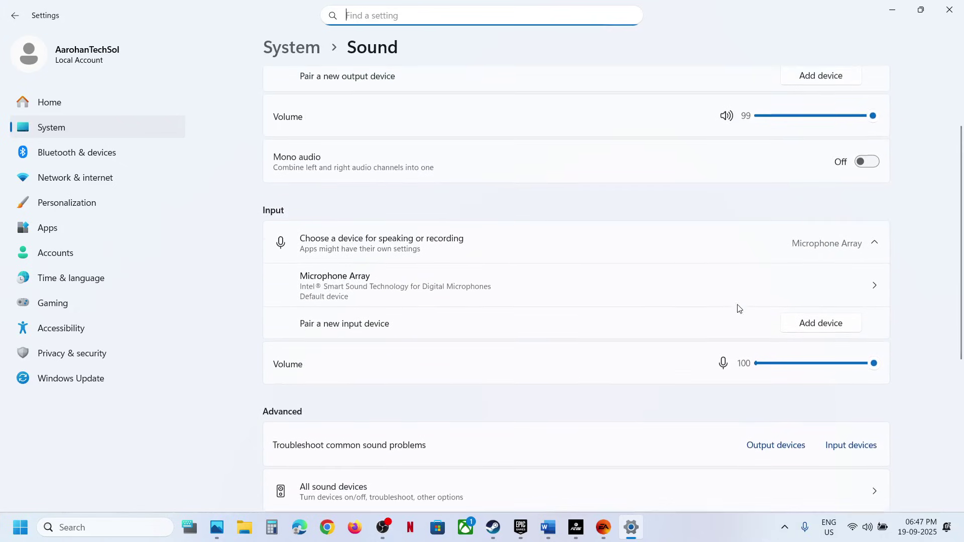
pyautogui.click(868, 527)
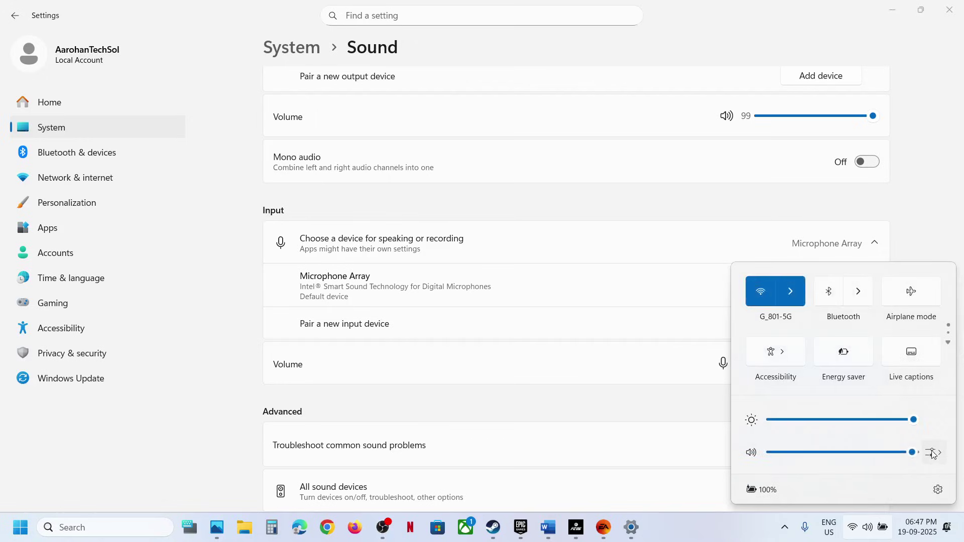
pyautogui.click(932, 453)
pyautogui.scroll(-3, 808, 432)
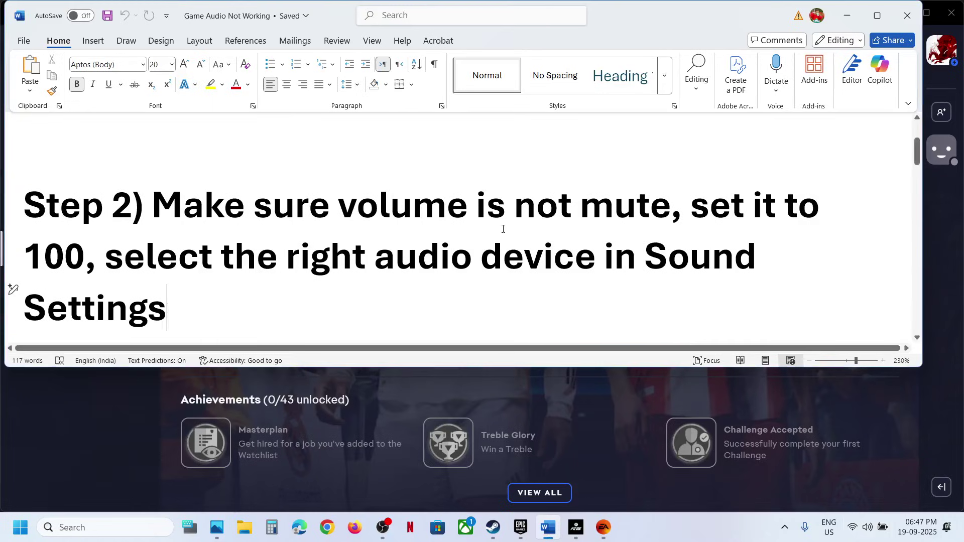
# Follow Step 3's restart advice: close EA SPORTS FC 26 with Alt+F4 and show the Start power options.
pyautogui.scroll(-5, 502, 229)
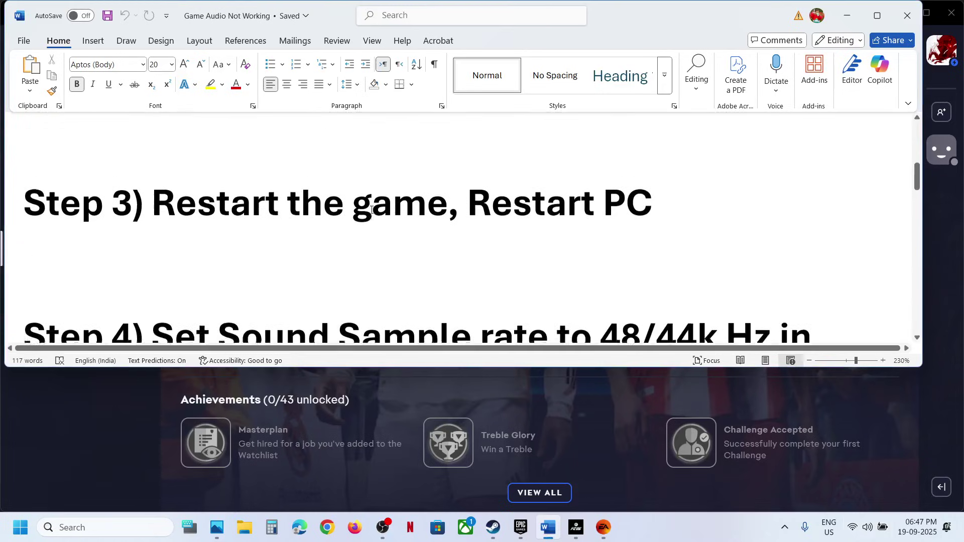
pyautogui.scroll(2, 242, 243)
pyautogui.moveTo(155, 261); pyautogui.dragTo(447, 261)
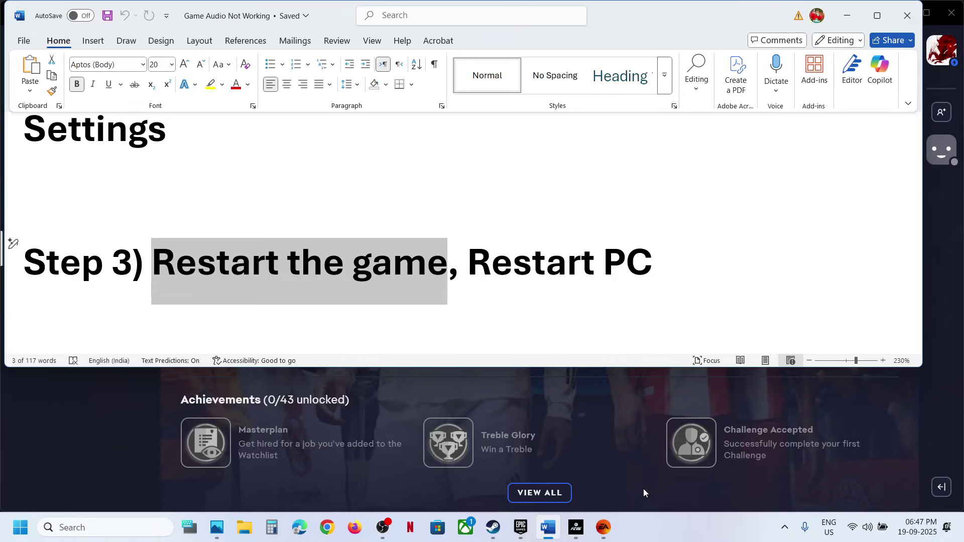
pyautogui.click(576, 527)
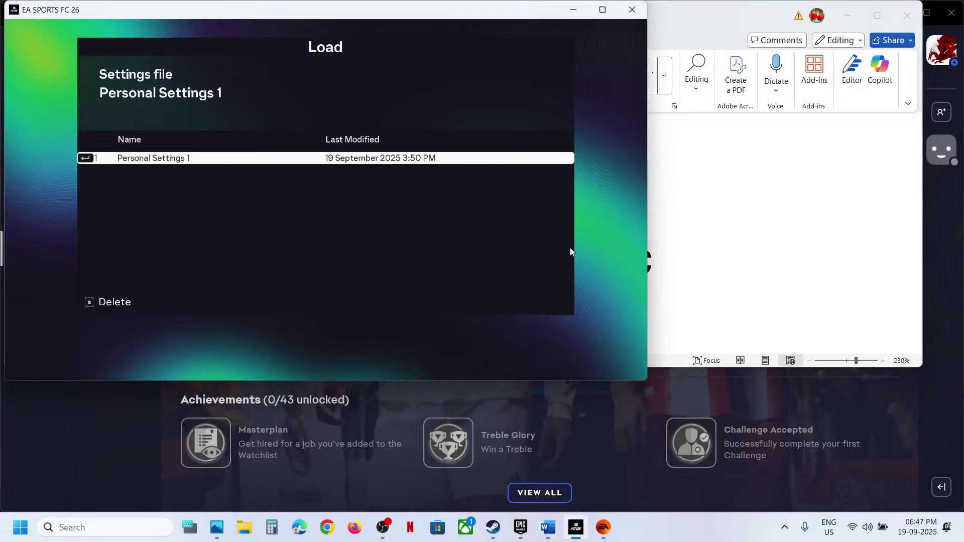
pyautogui.hotkey('alt', 'F4')
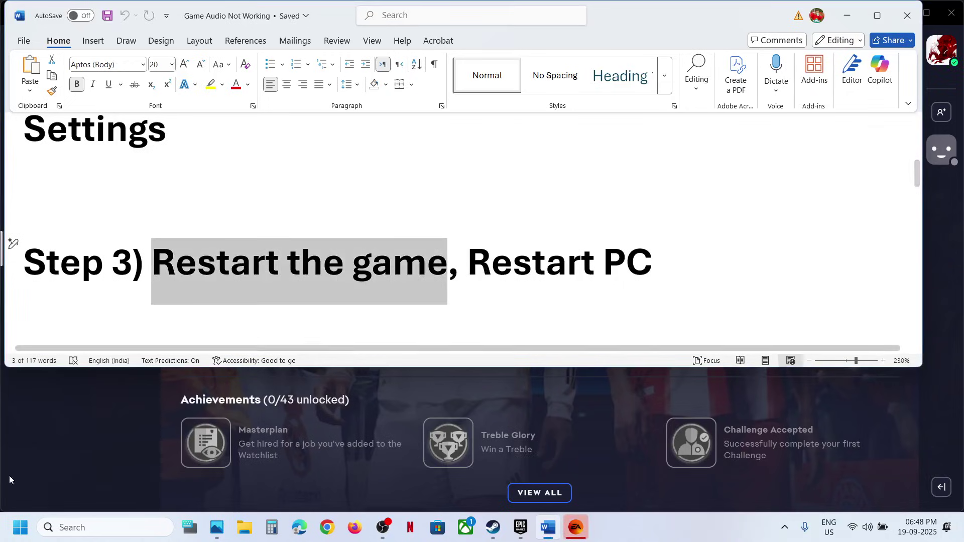
pyautogui.click(20, 527)
pyautogui.click(359, 484)
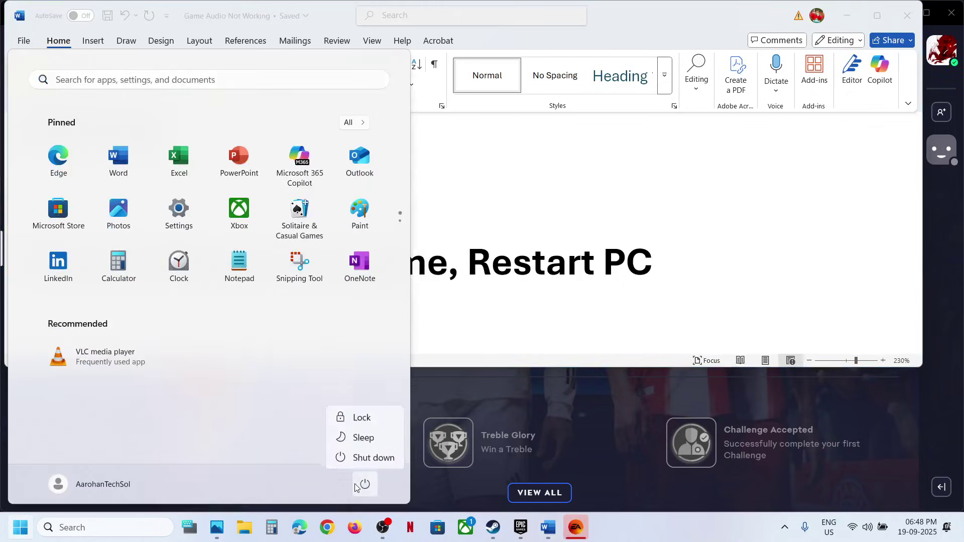
# Scroll the guide to Step 4 on setting a 48/44k Hz sample rate.
pyautogui.click(551, 298)
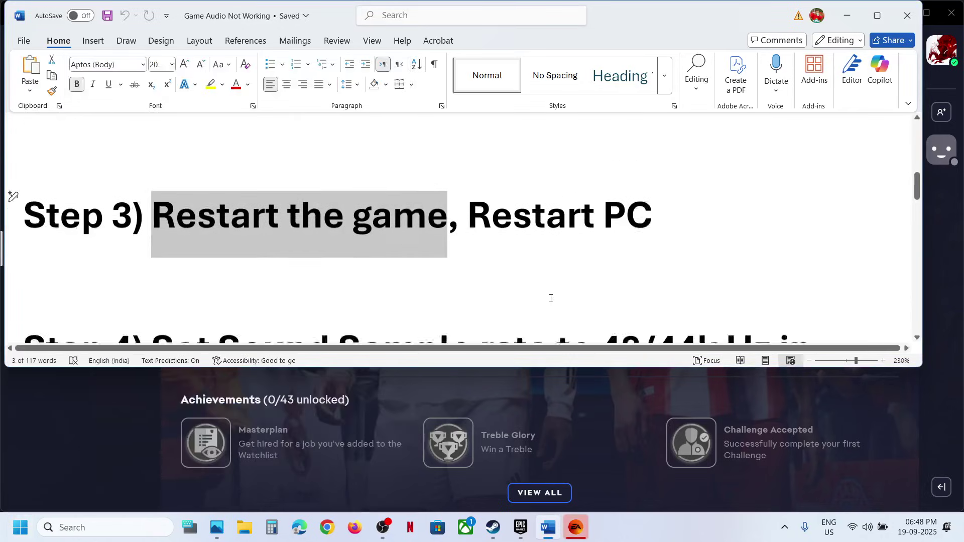
pyautogui.scroll(-3, 550, 298)
pyautogui.moveTo(156, 224); pyautogui.dragTo(565, 238)
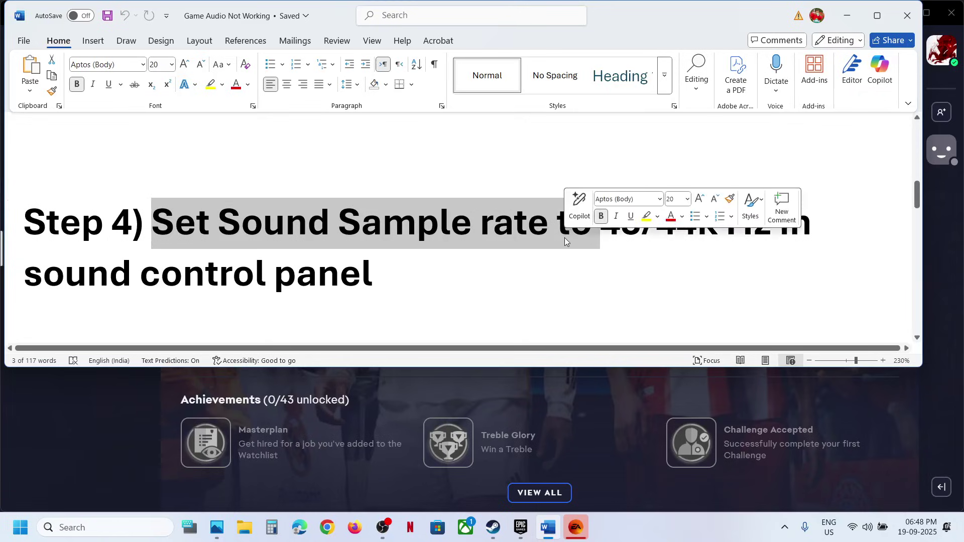
pyautogui.click(46, 478)
# Open Control Panel from a 'control' search, go to Hardware and Sound > Sound, and centre the window.
pyautogui.click(86, 532)
pyautogui.write('control')
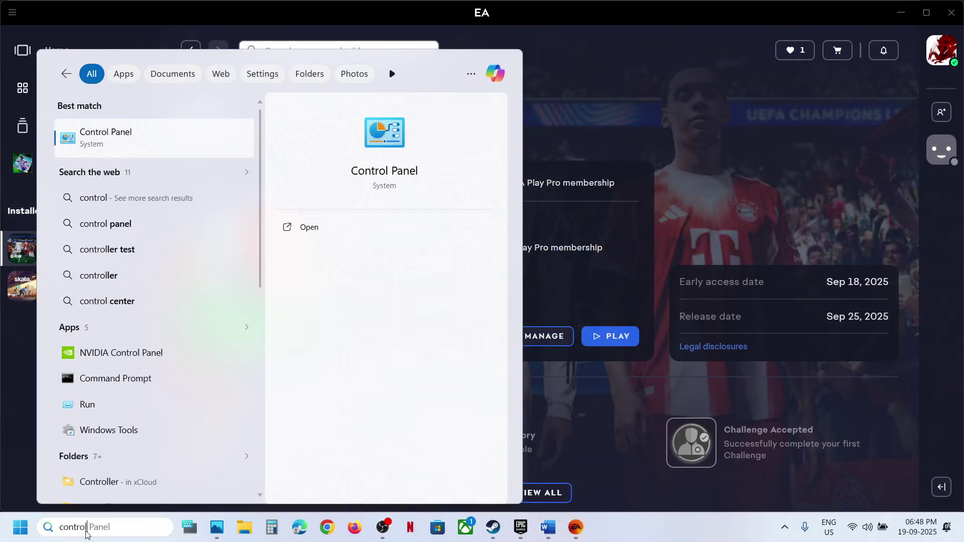
pyautogui.press('Return')
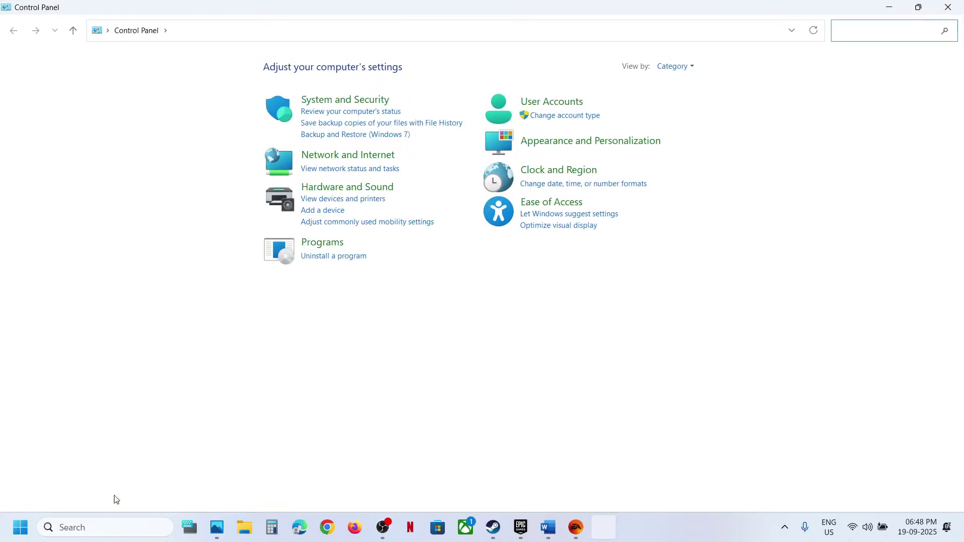
pyautogui.click(368, 192)
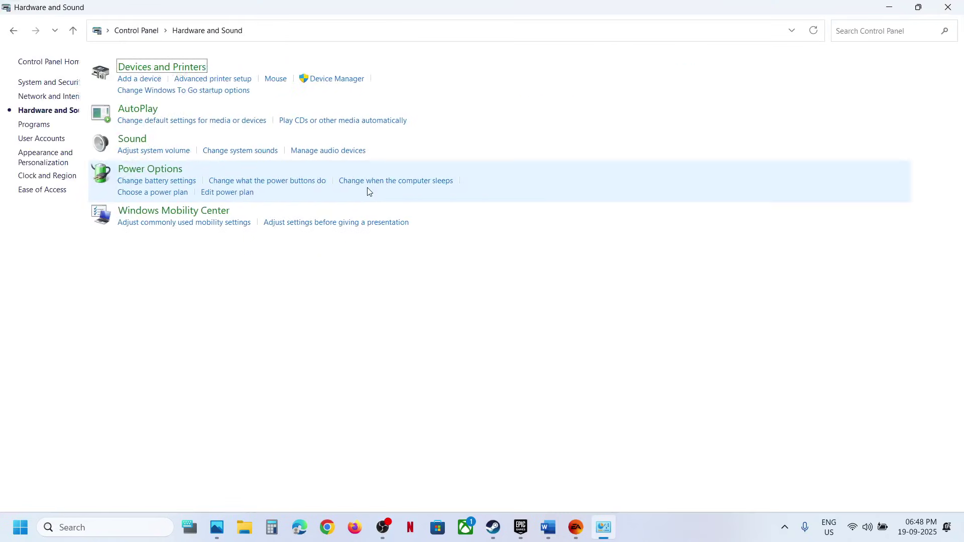
pyautogui.click(180, 140)
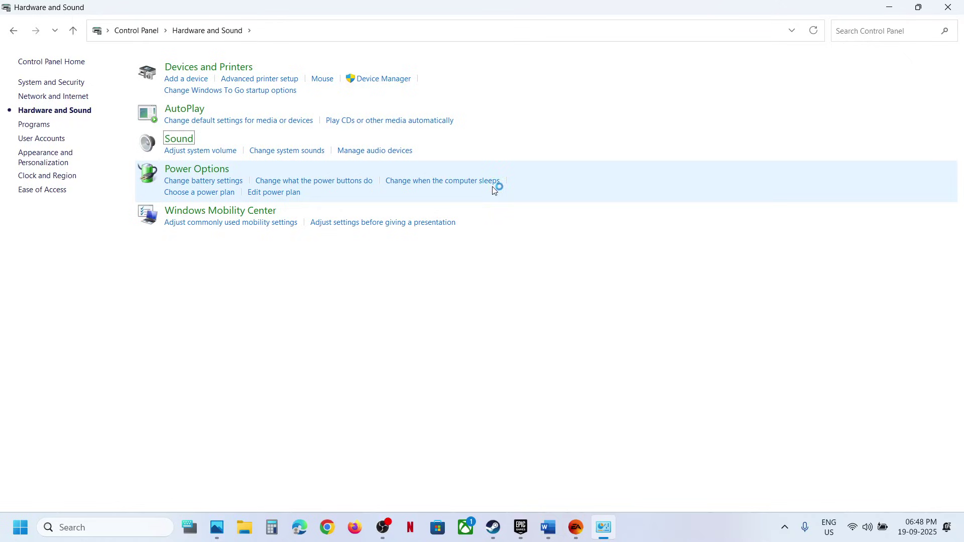
pyautogui.moveTo(130, 31); pyautogui.dragTo(427, 118)
# On the Speakers' Advanced properties, choose 16 bit, 48000 Hz as the default format and apply it.
pyautogui.click(396, 179)
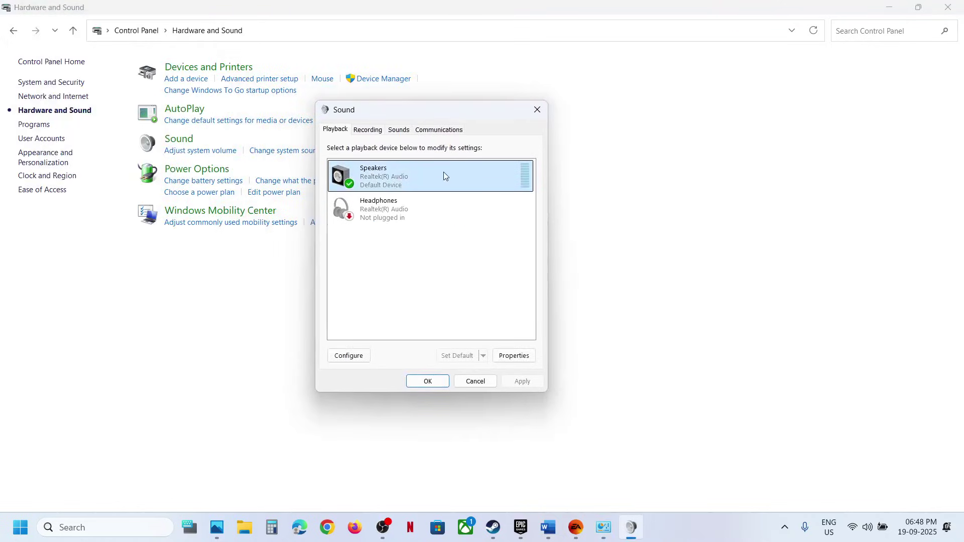
pyautogui.rightClick(420, 177)
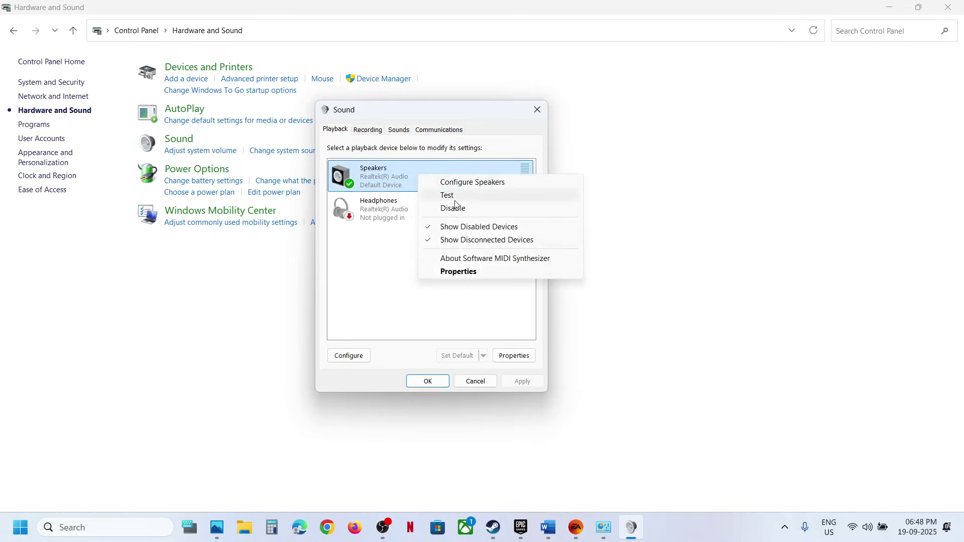
pyautogui.click(458, 271)
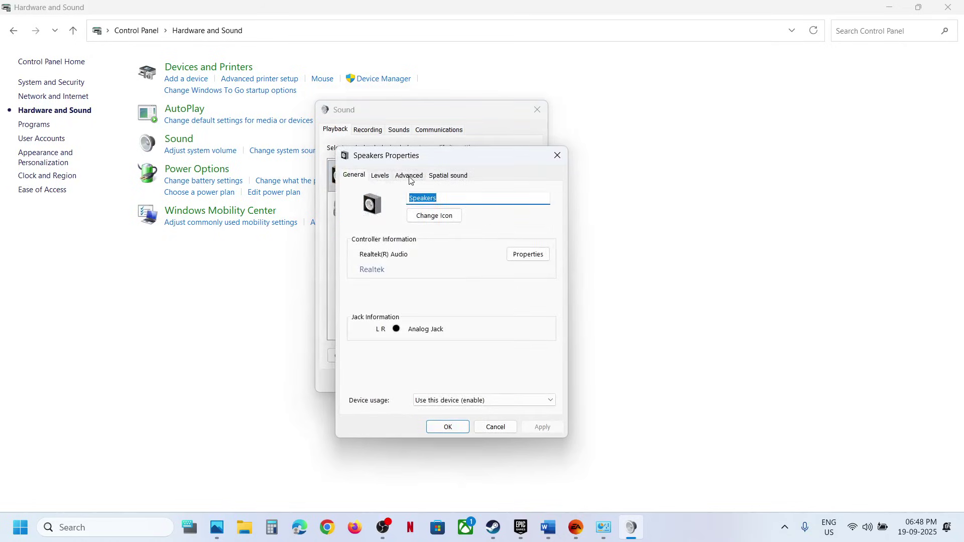
pyautogui.click(410, 175)
pyautogui.click(498, 232)
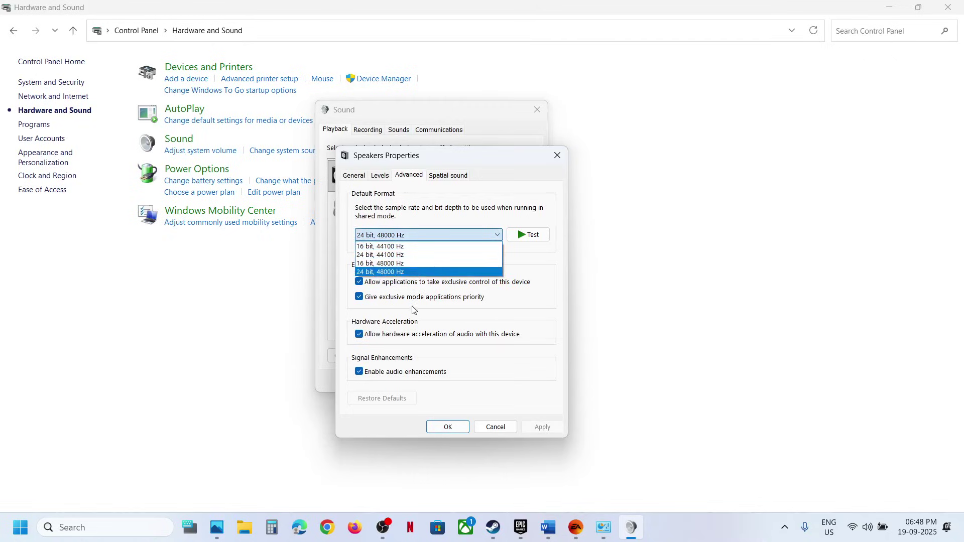
pyautogui.click(387, 263)
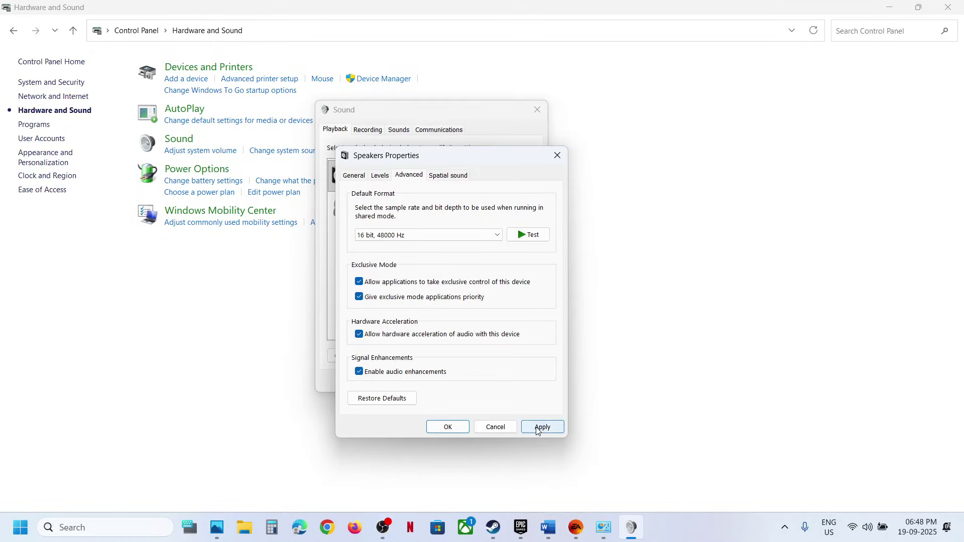
pyautogui.click(558, 155)
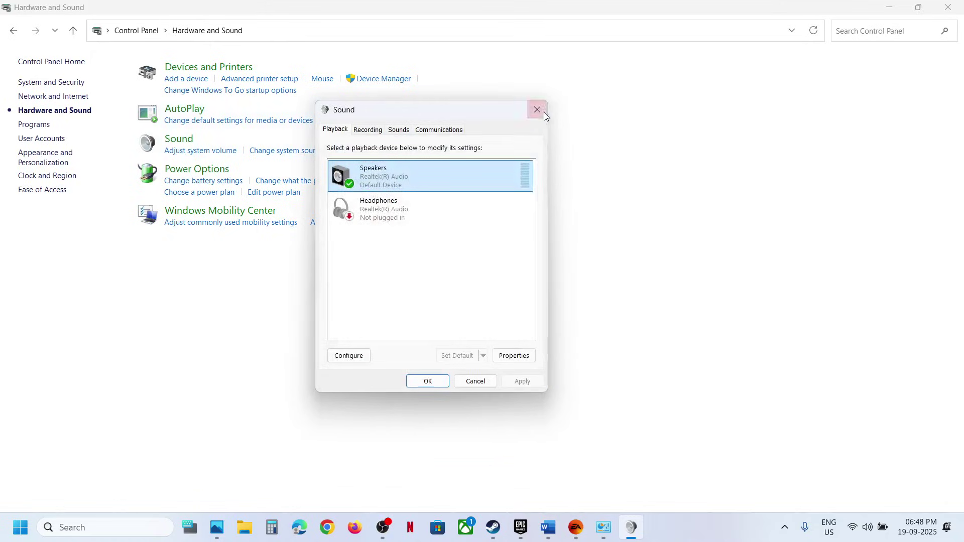
# Close the Sound window and switch Bluetooth on in Quick Settings.
pyautogui.click(537, 110)
pyautogui.click(867, 527)
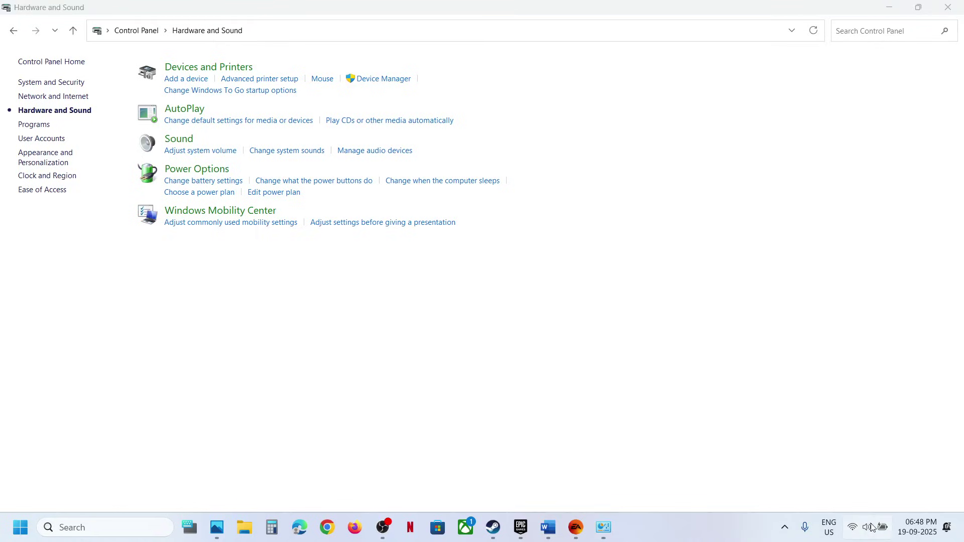
pyautogui.click(828, 293)
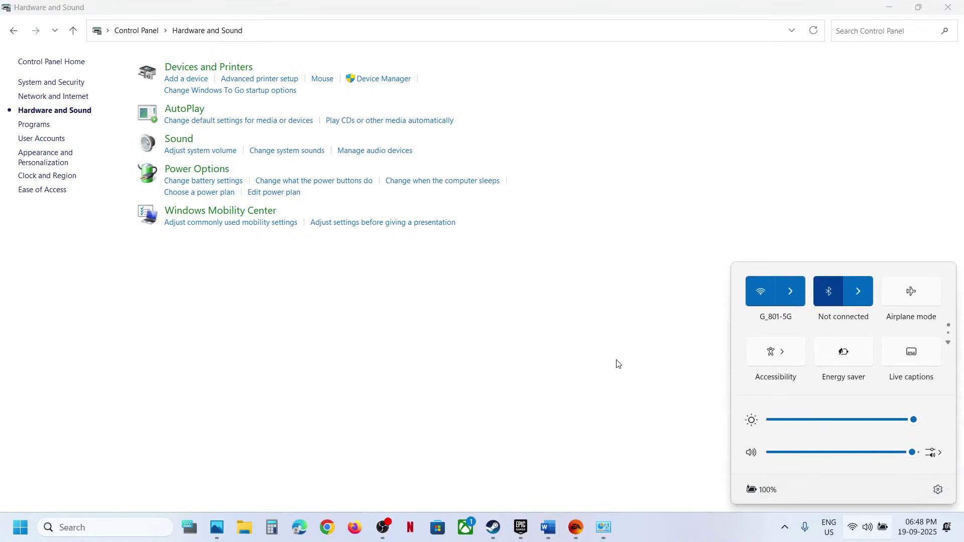
pyautogui.click(541, 499)
# In the guide, go over Step 5's controller disconnect/reconnect advice and mark Step 6, Turn off Spatial Sound.
pyautogui.click(557, 526)
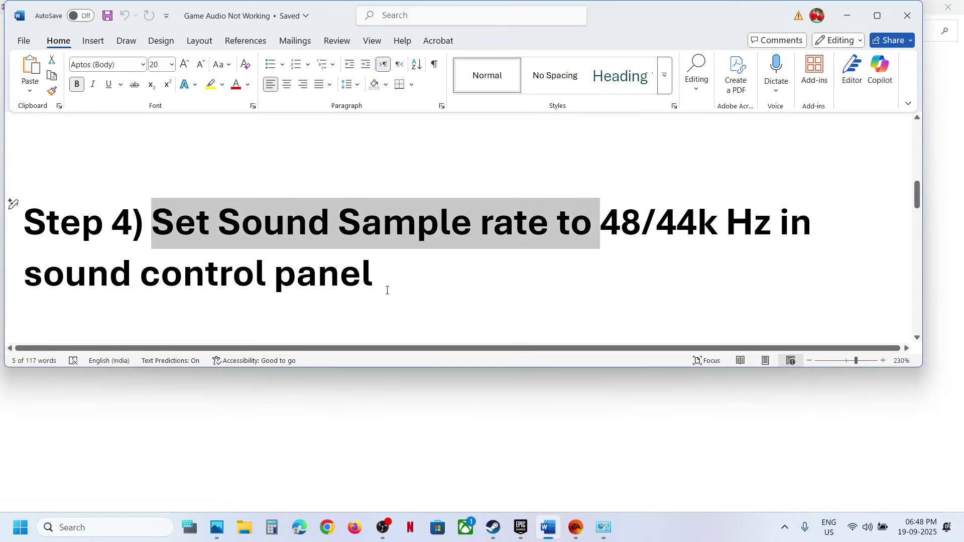
pyautogui.scroll(-4, 387, 290)
pyautogui.scroll(-1, 234, 272)
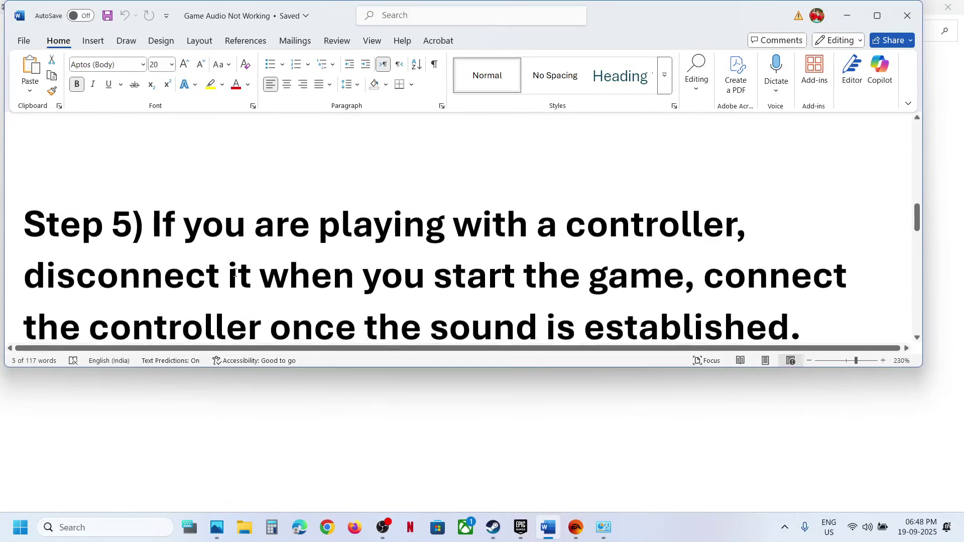
pyautogui.scroll(-1, 224, 256)
pyautogui.moveTo(186, 227); pyautogui.dragTo(534, 216)
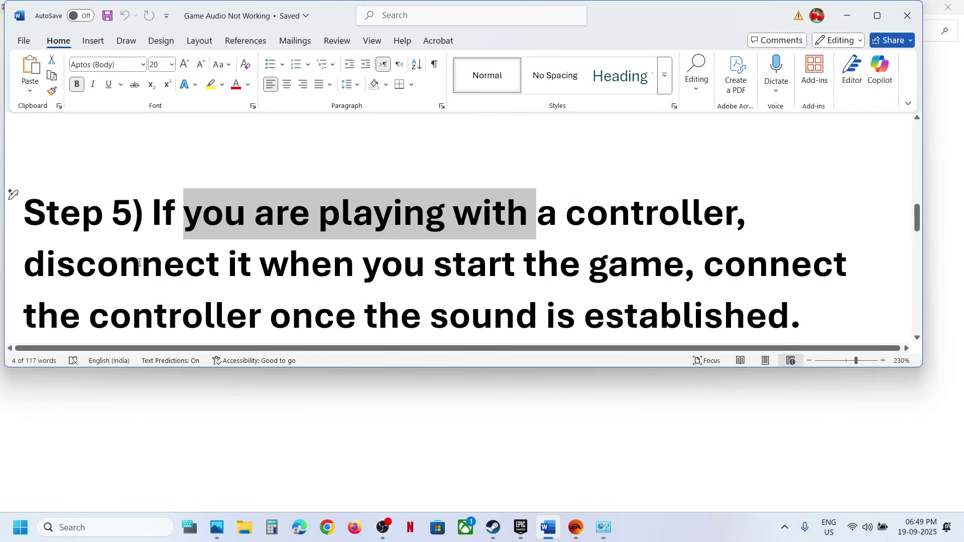
pyautogui.moveTo(454, 213); pyautogui.dragTo(281, 263)
pyautogui.moveTo(25, 264); pyautogui.dragTo(684, 263)
pyautogui.scroll(-3, 617, 258)
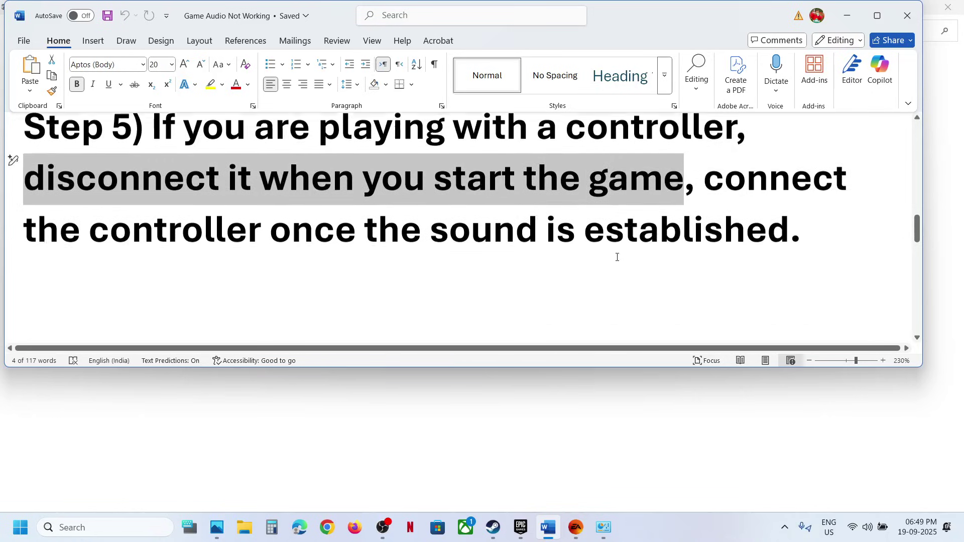
pyautogui.moveTo(705, 177); pyautogui.dragTo(790, 236)
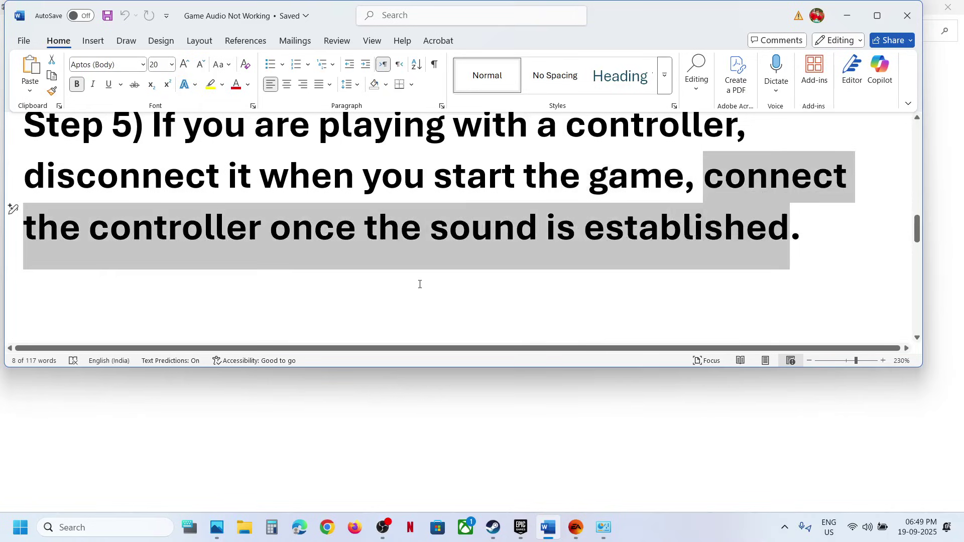
pyautogui.scroll(-4, 420, 283)
pyautogui.moveTo(186, 246); pyautogui.dragTo(535, 247)
# Reopen Sound from Control Panel and open the Speakers properties.
pyautogui.click(352, 446)
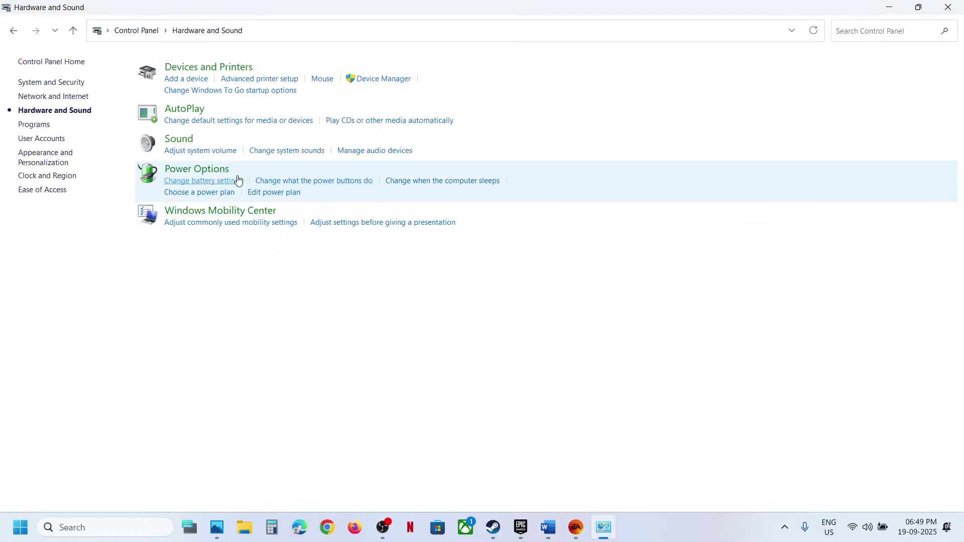
pyautogui.click(182, 142)
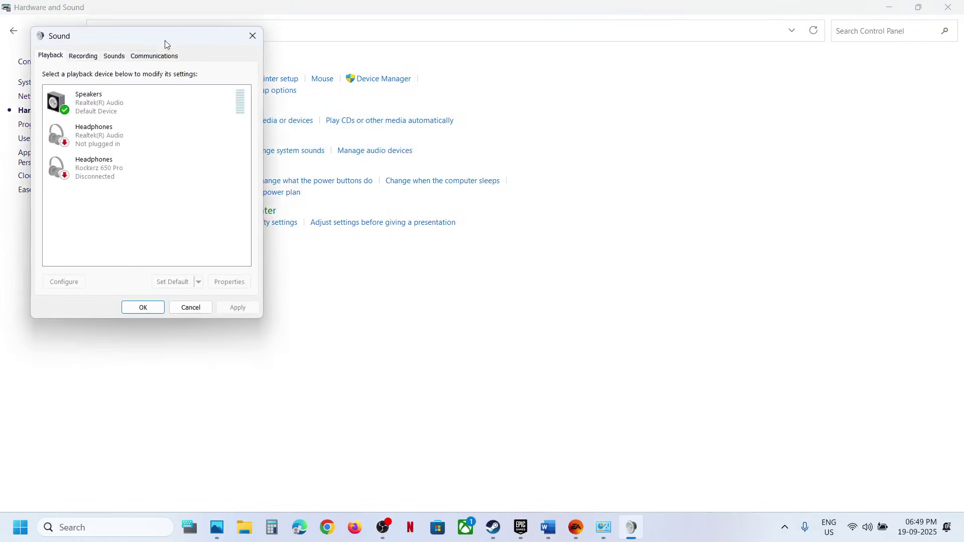
pyautogui.moveTo(164, 43); pyautogui.dragTo(421, 98)
pyautogui.click(385, 161)
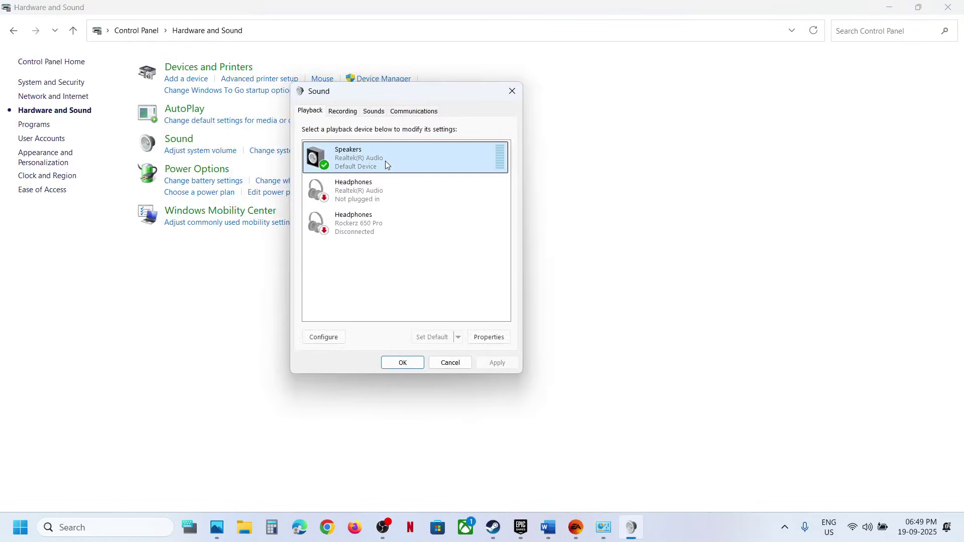
pyautogui.rightClick(384, 161)
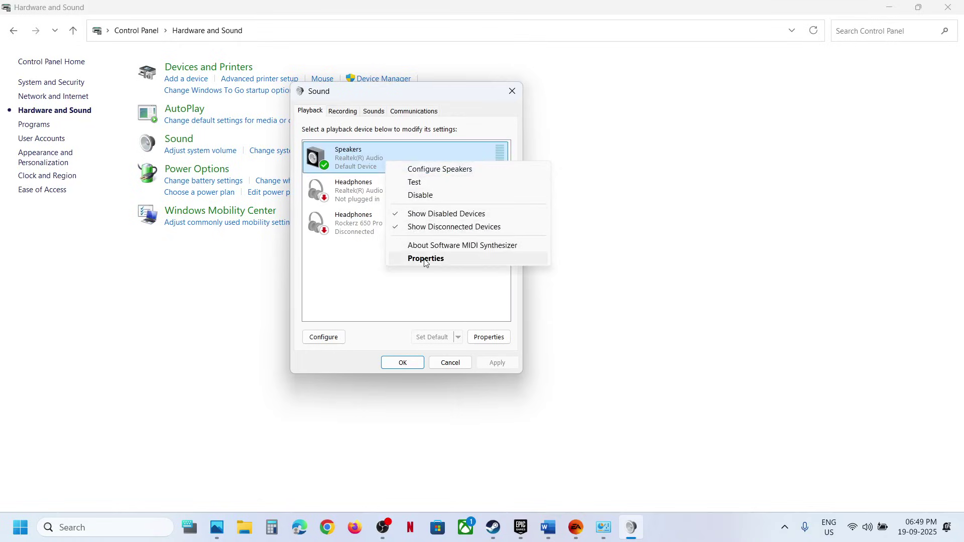
pyautogui.click(425, 259)
# Leave the spatial sound format at Off, apply it, and close the Sound window.
pyautogui.click(423, 157)
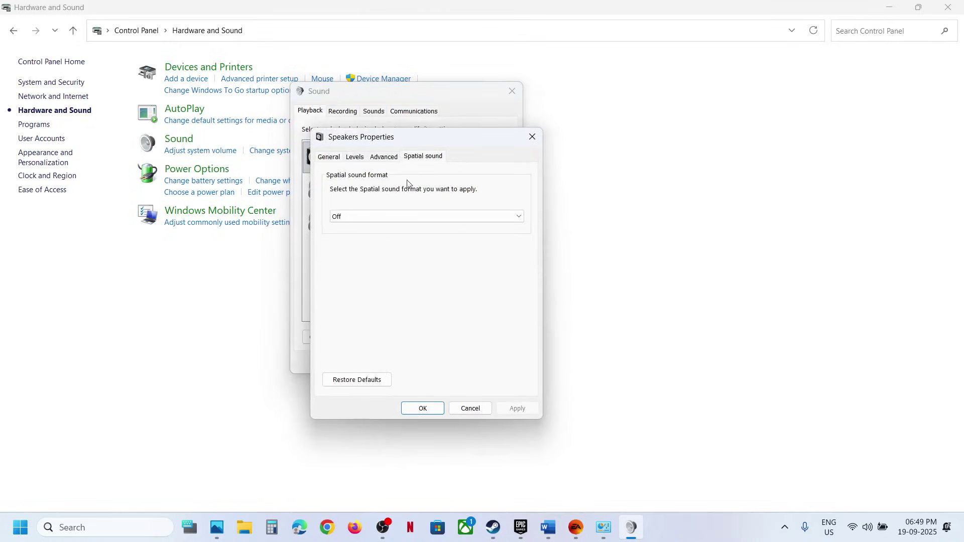
pyautogui.click(371, 215)
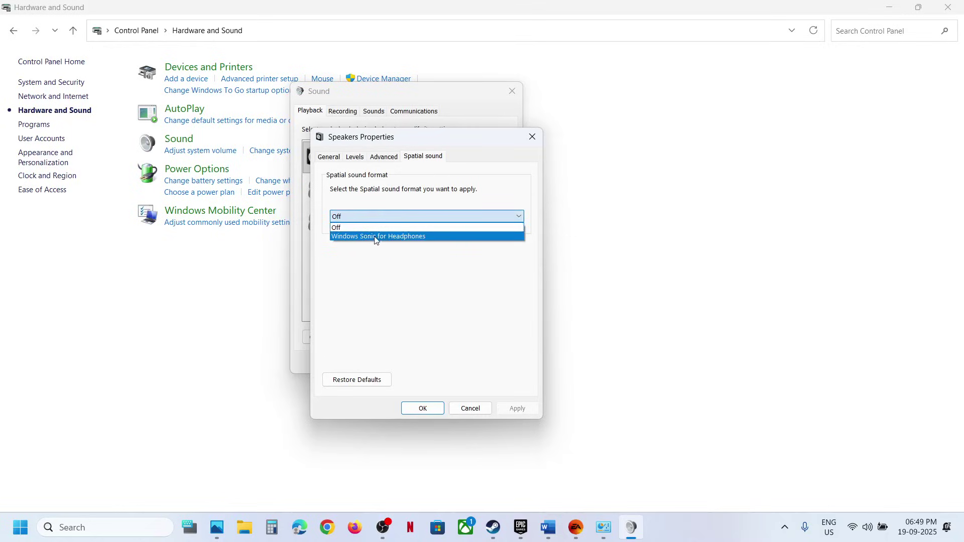
pyautogui.click(350, 228)
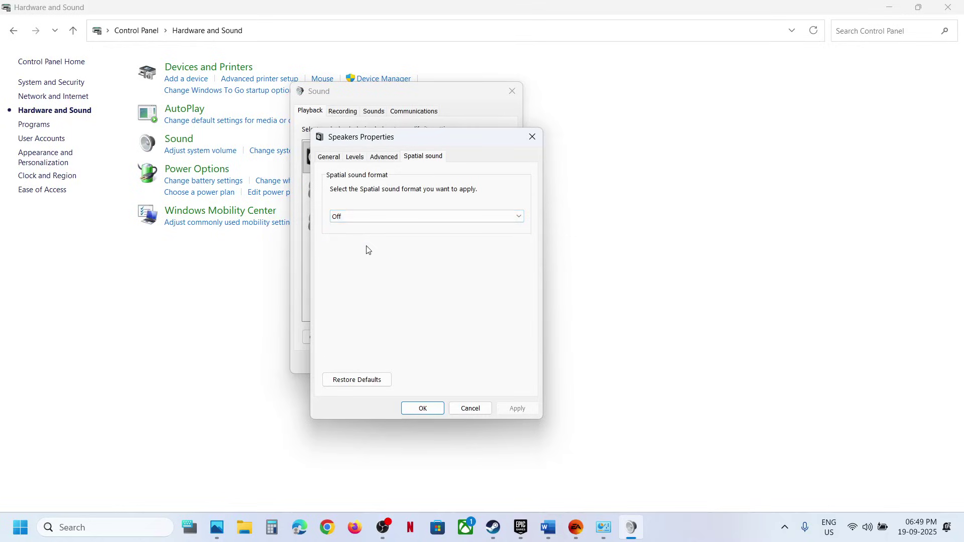
pyautogui.click(434, 219)
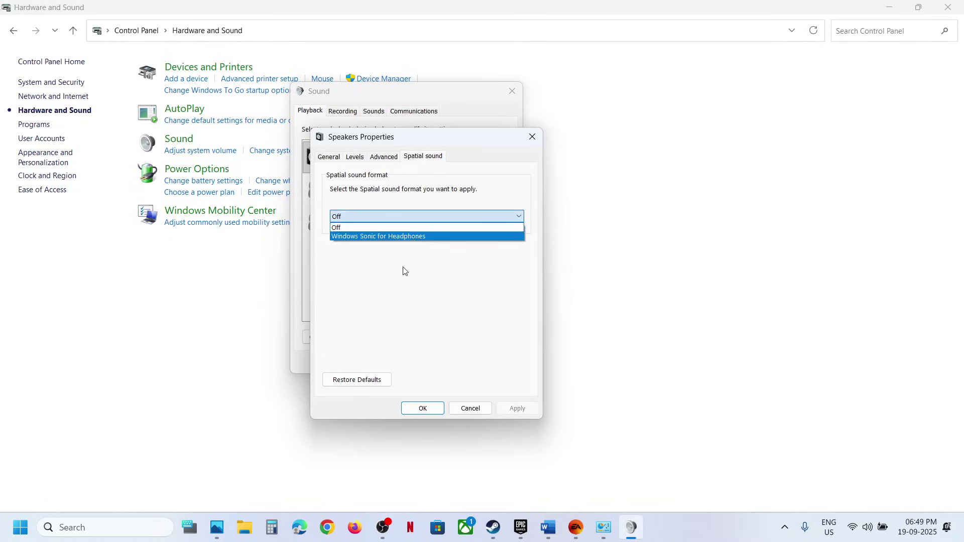
pyautogui.click(399, 284)
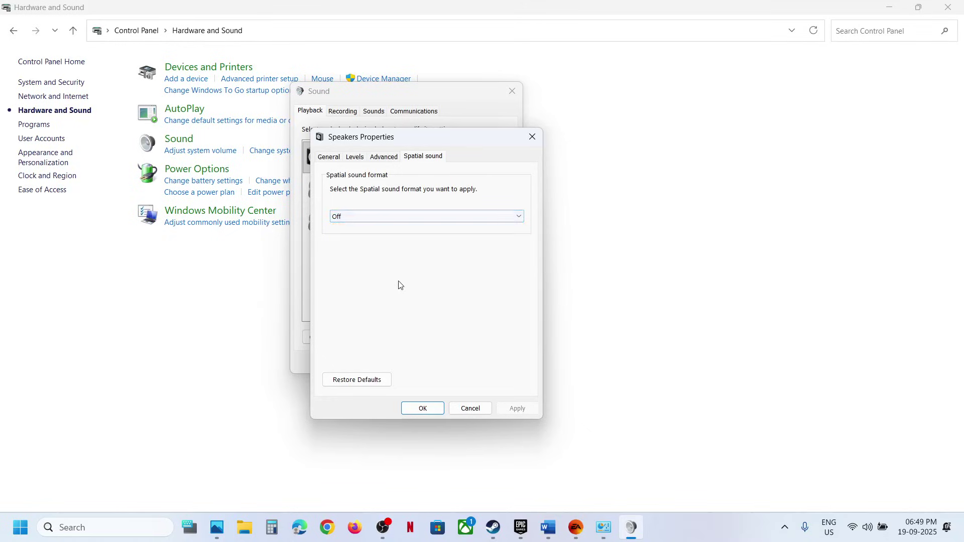
pyautogui.click(429, 408)
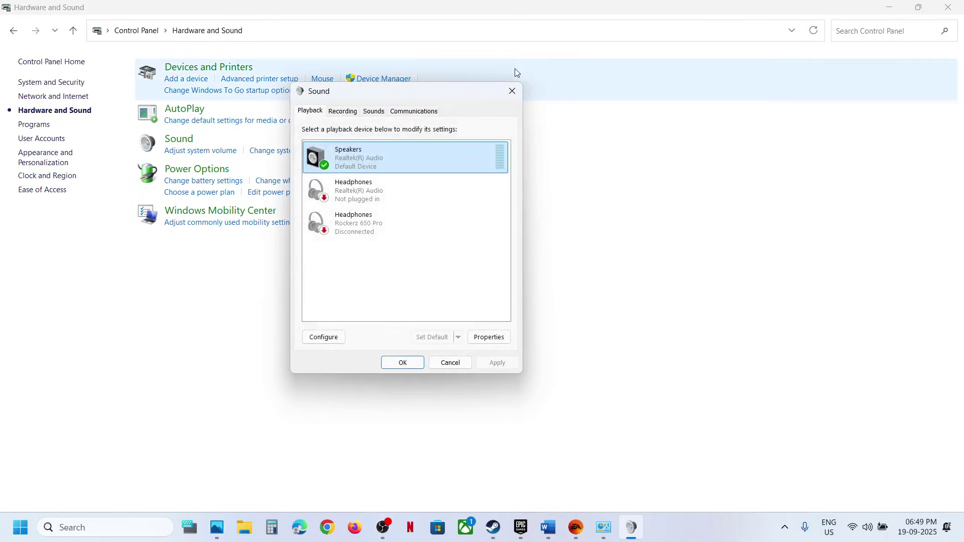
pyautogui.click(512, 91)
# Scroll the guide to Step 7 on disabling Oculus/voicemeeter devices, then return to the Sound window.
pyautogui.click(542, 536)
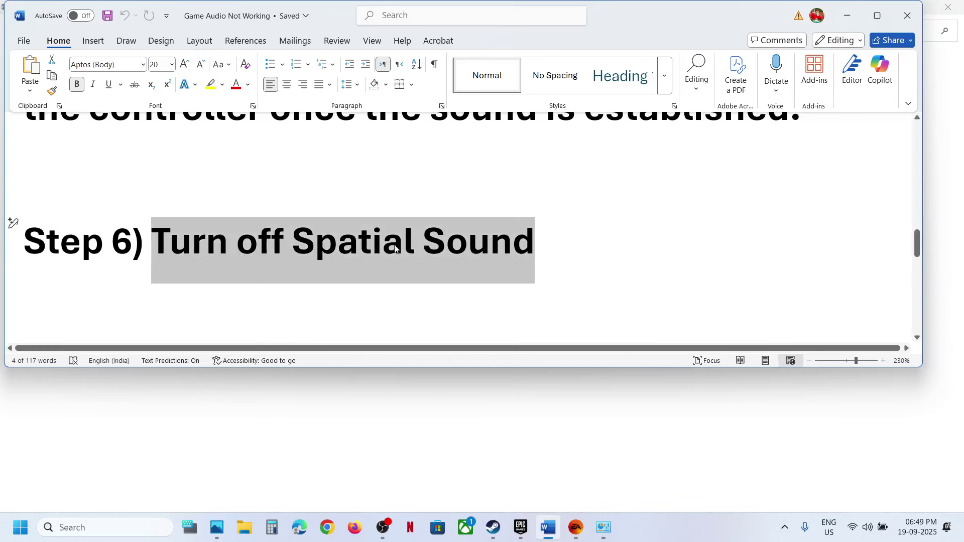
pyautogui.scroll(-5, 368, 241)
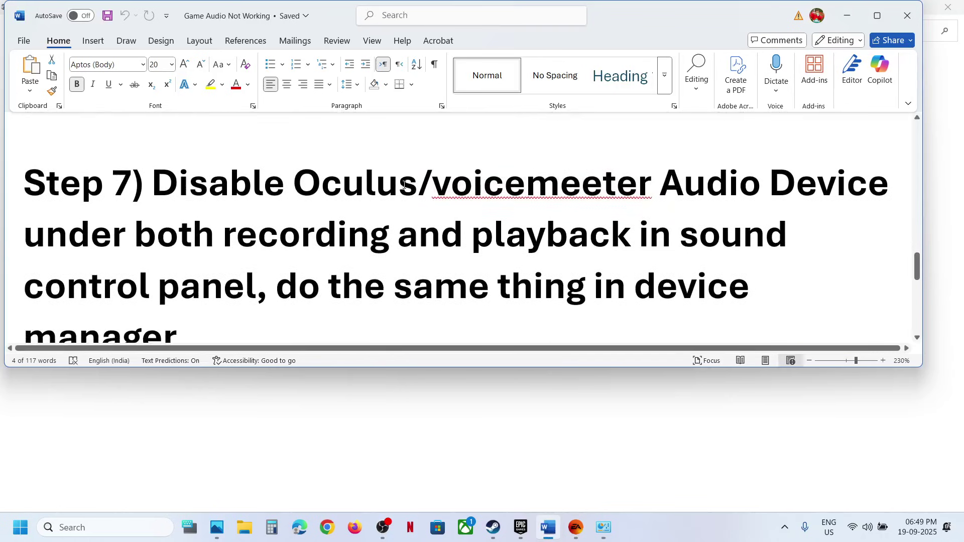
pyautogui.moveTo(424, 180); pyautogui.dragTo(179, 289)
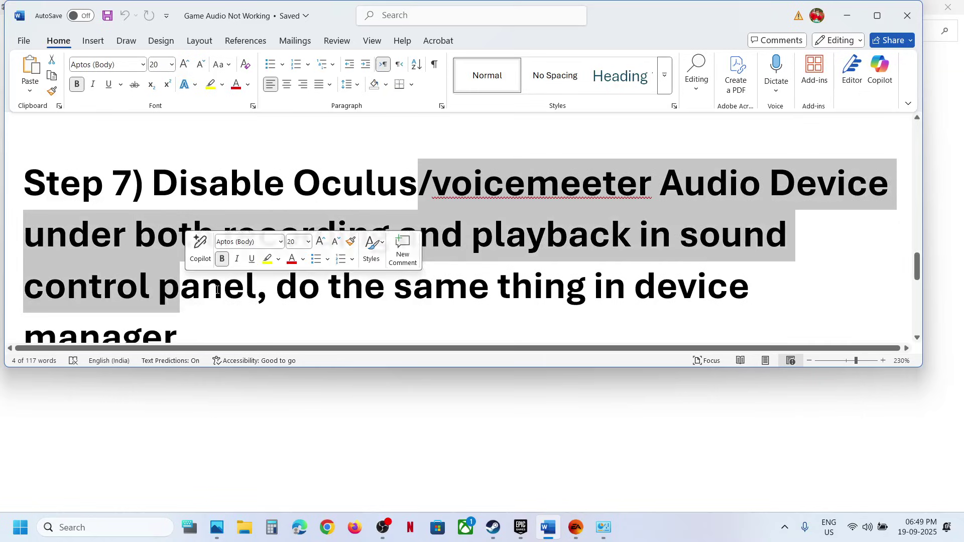
pyautogui.click(334, 418)
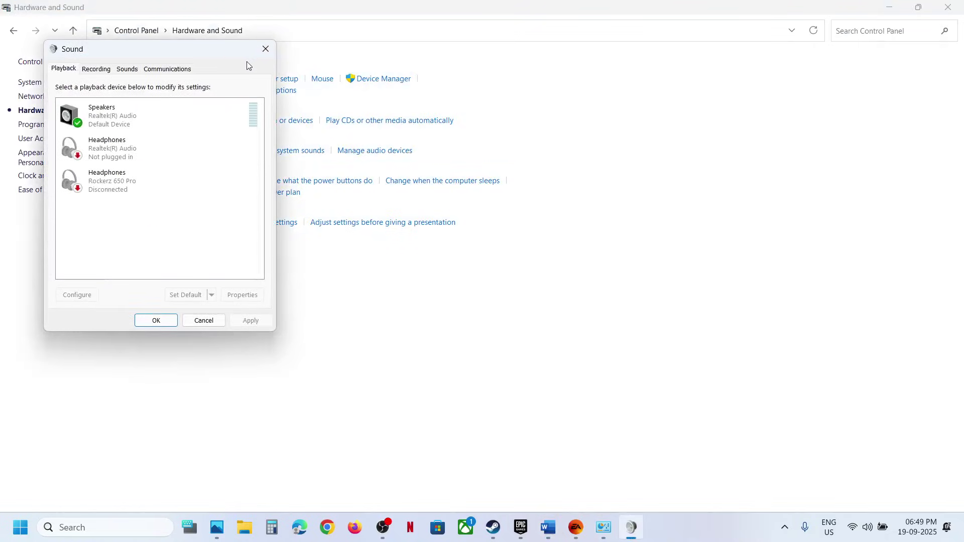
# Check Speakers, Realtek Headphones and Rockerz Headphones, review the Recording devices, then close Sound.
pyautogui.moveTo(200, 56); pyautogui.dragTo(501, 101)
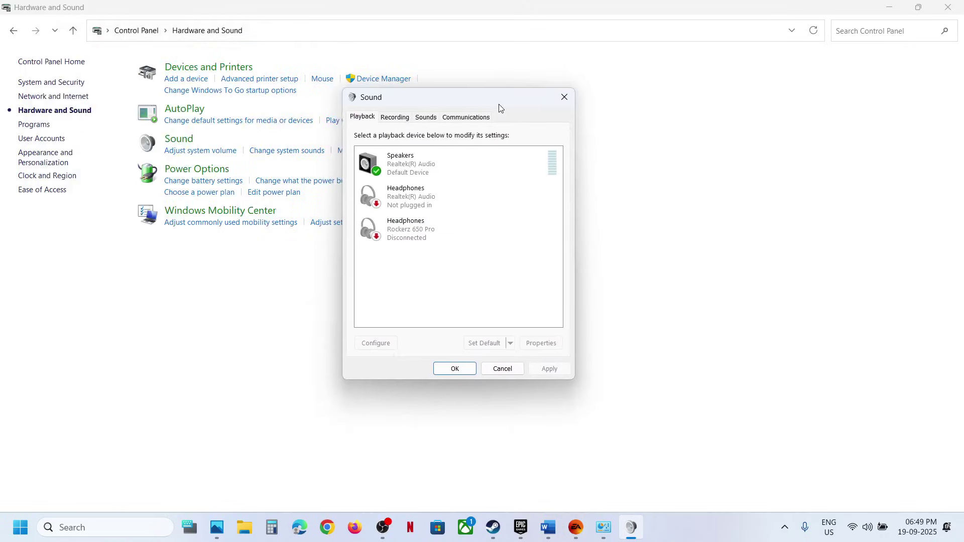
pyautogui.click(435, 162)
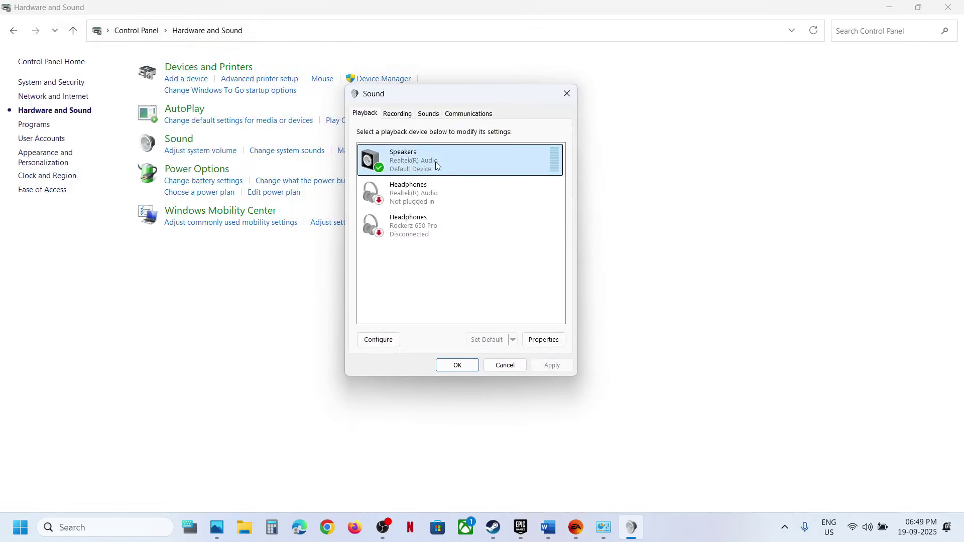
pyautogui.click(416, 195)
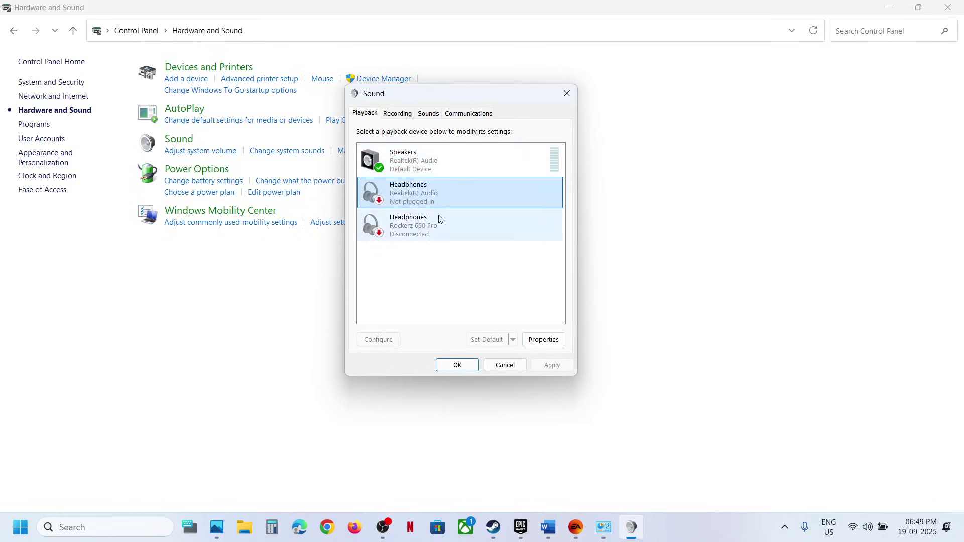
pyautogui.rightClick(419, 204)
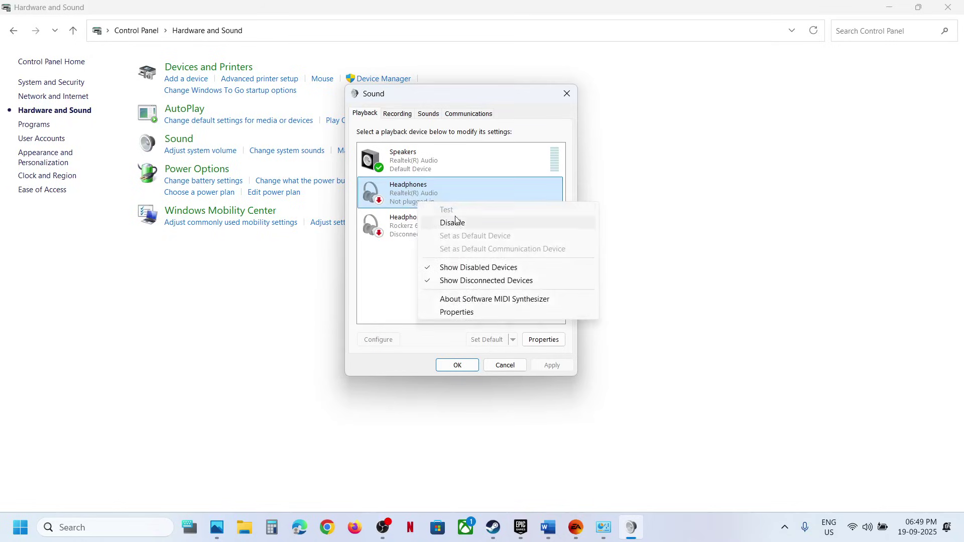
pyautogui.click(400, 228)
pyautogui.rightClick(399, 228)
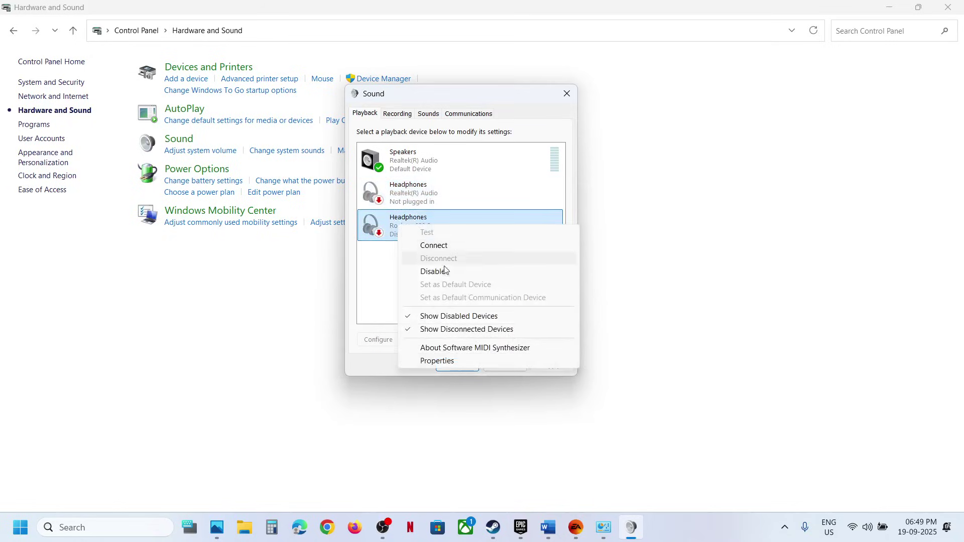
pyautogui.click(386, 257)
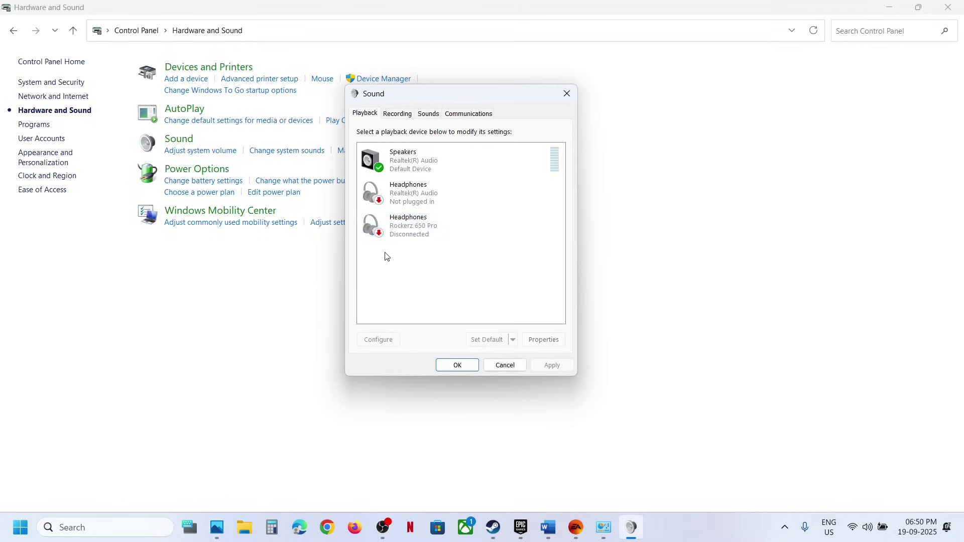
pyautogui.click(422, 161)
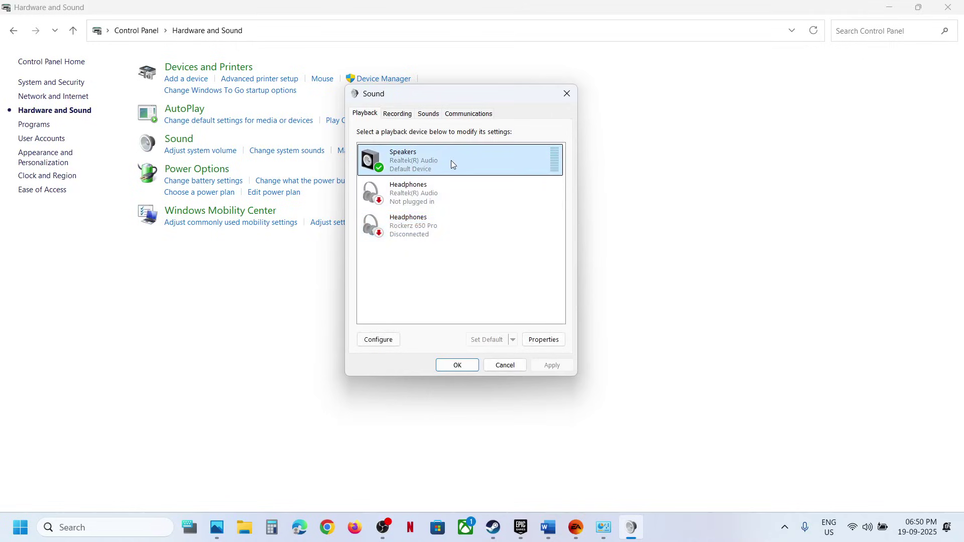
pyautogui.click(398, 114)
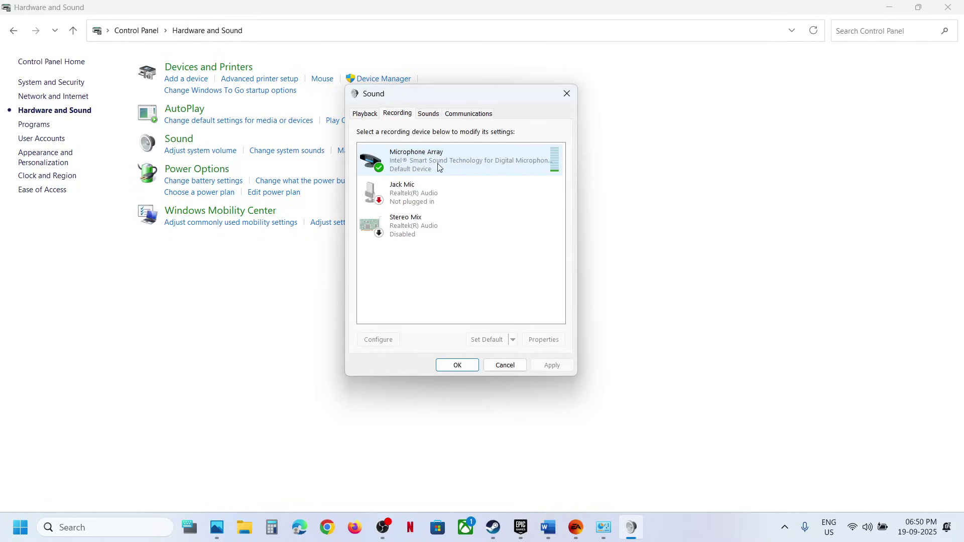
pyautogui.click(565, 104)
pyautogui.rightClick(20, 532)
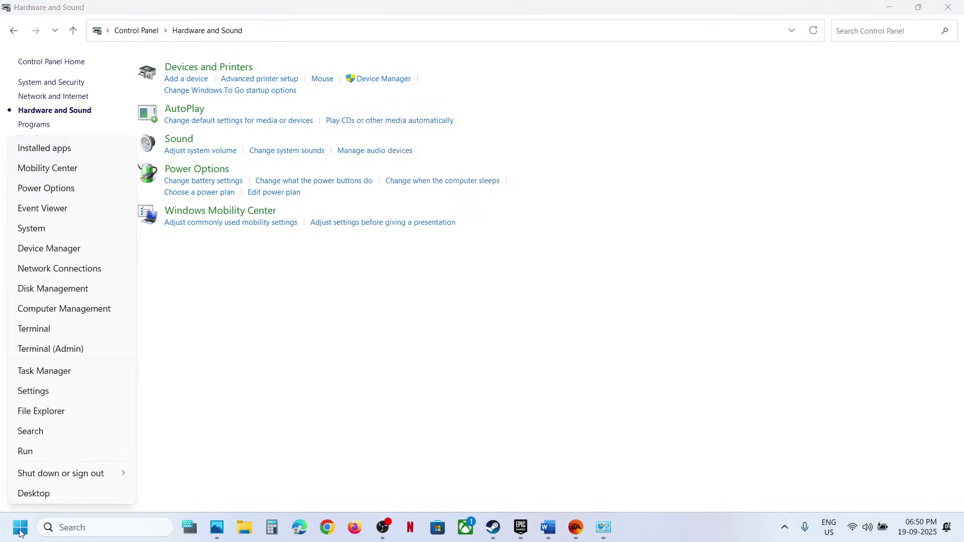
pyautogui.click(59, 249)
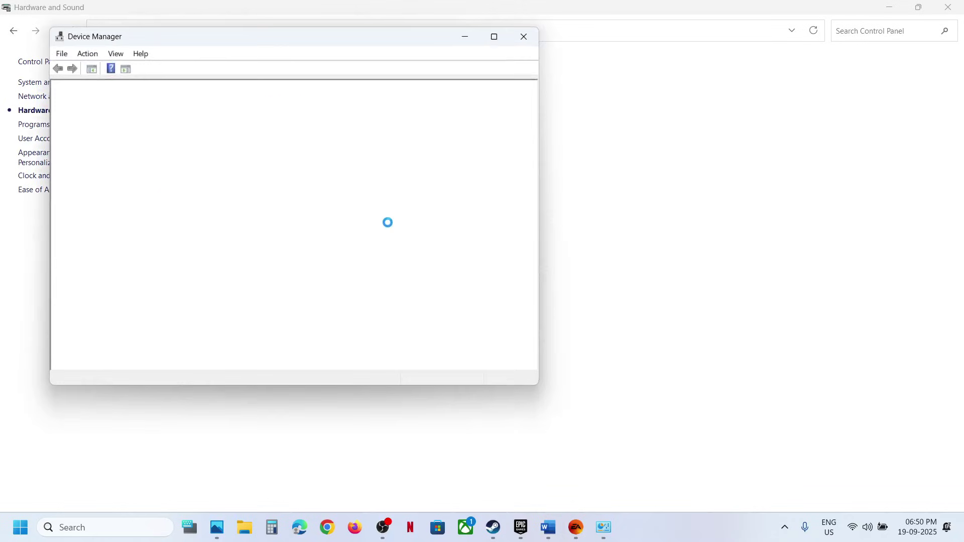
pyautogui.scroll(-1, 64, 322)
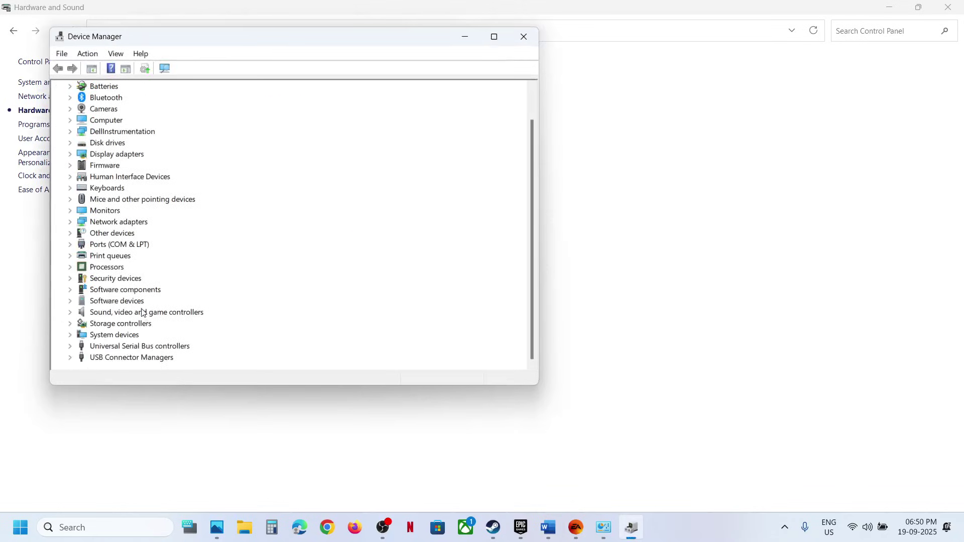
pyautogui.click(152, 312)
pyautogui.click(69, 312)
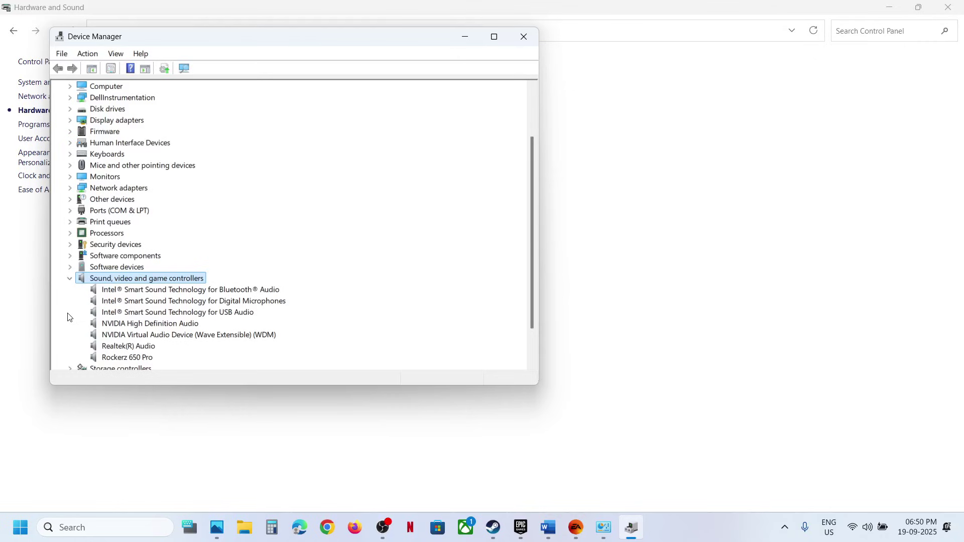
pyautogui.scroll(-2, 171, 302)
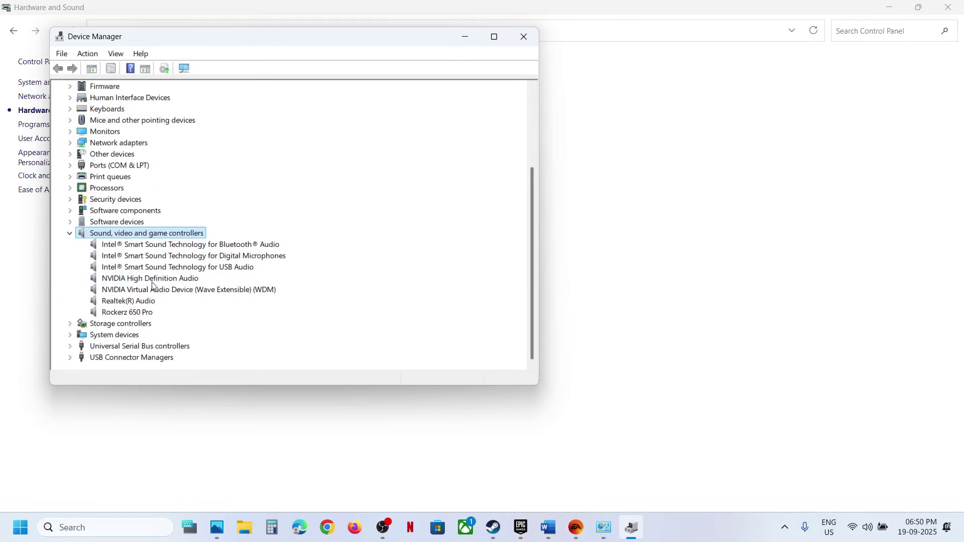
pyautogui.click(129, 302)
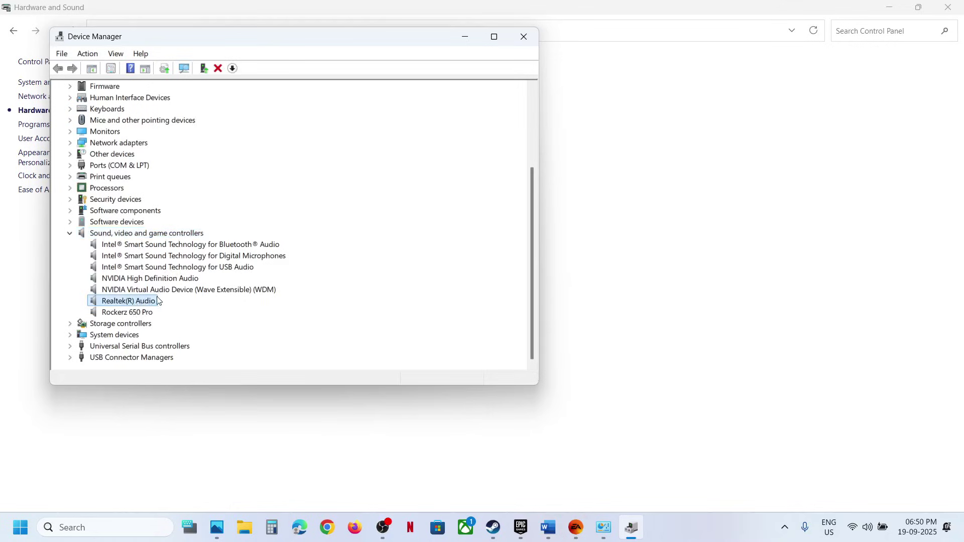
pyautogui.rightClick(132, 313)
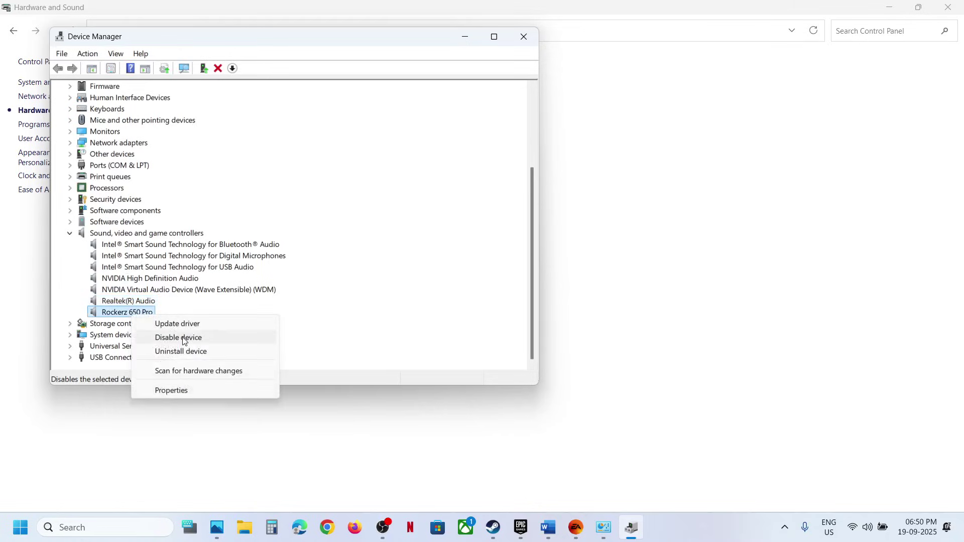
pyautogui.click(147, 293)
pyautogui.click(134, 302)
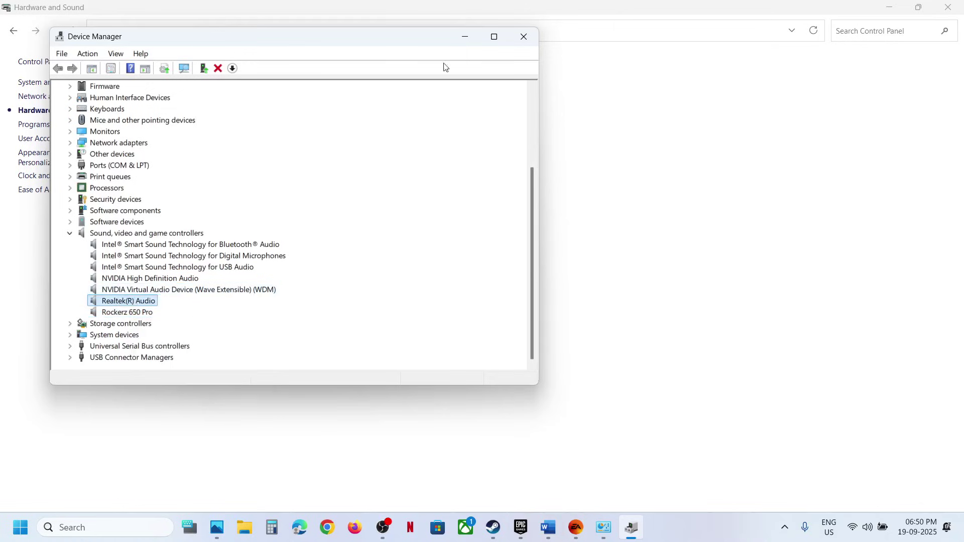
# Close Device Manager and copy the shell::: link from Step 8 of the guide.
pyautogui.click(524, 36)
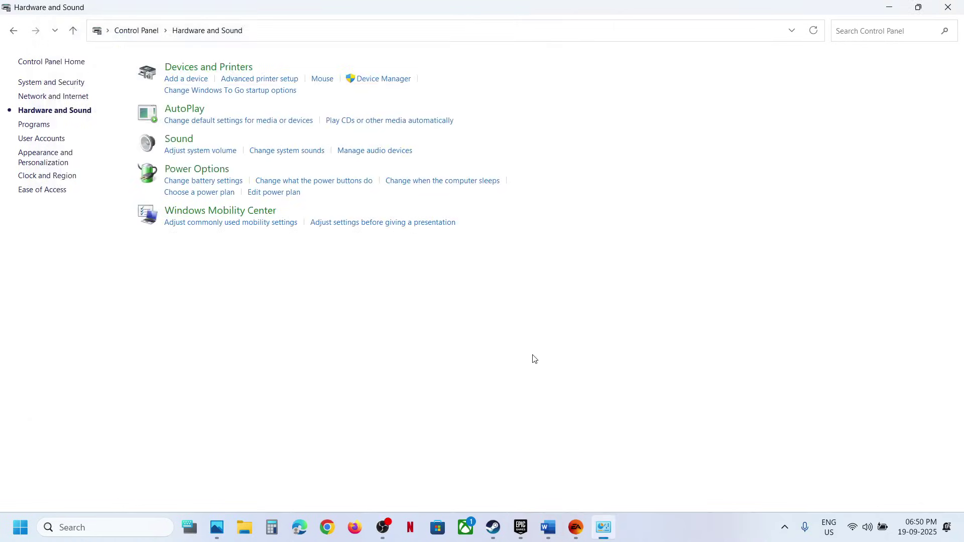
pyautogui.click(548, 524)
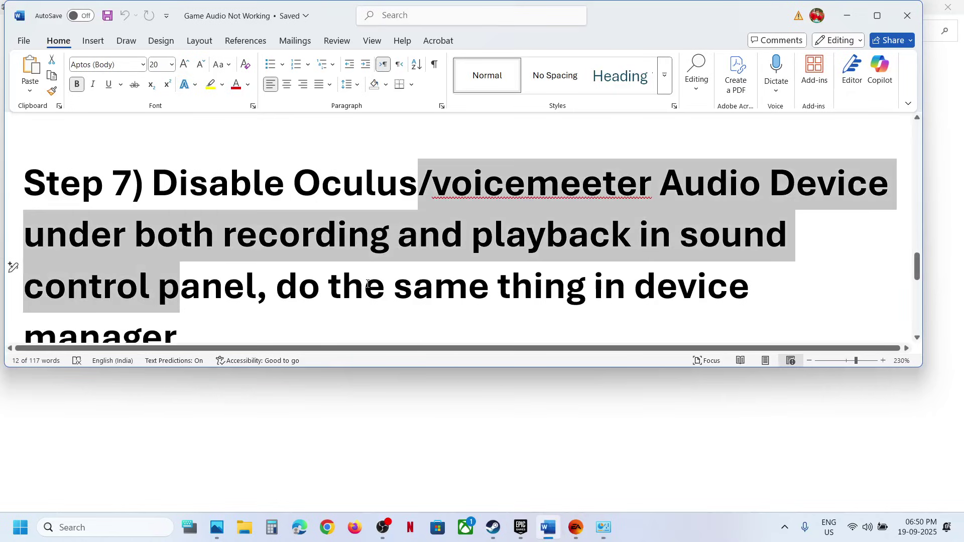
pyautogui.scroll(-5, 367, 284)
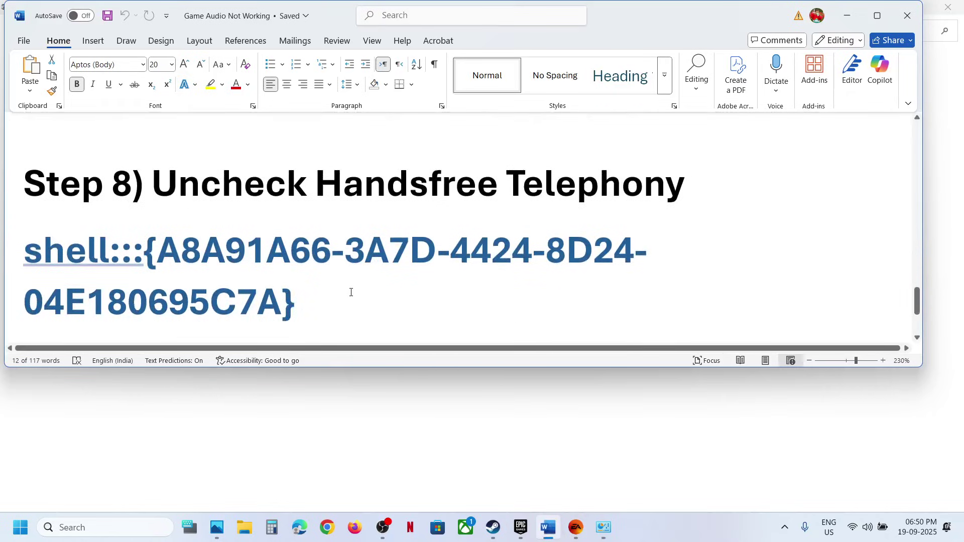
pyautogui.moveTo(350, 293); pyautogui.dragTo(10, 231)
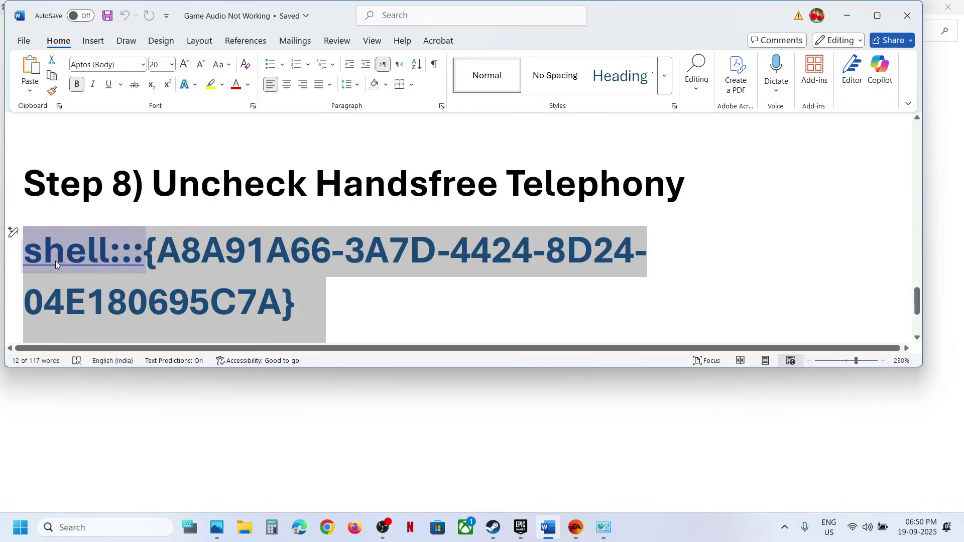
pyautogui.rightClick(136, 235)
pyautogui.click(88, 310)
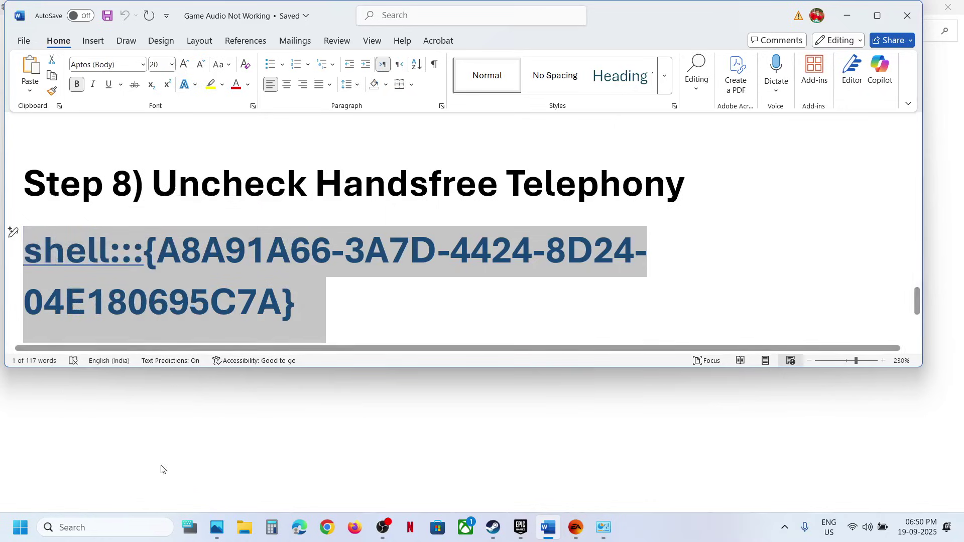
# Open the Run box from a 'run' search and paste the shell command into it.
pyautogui.click(104, 528)
pyautogui.write('run')
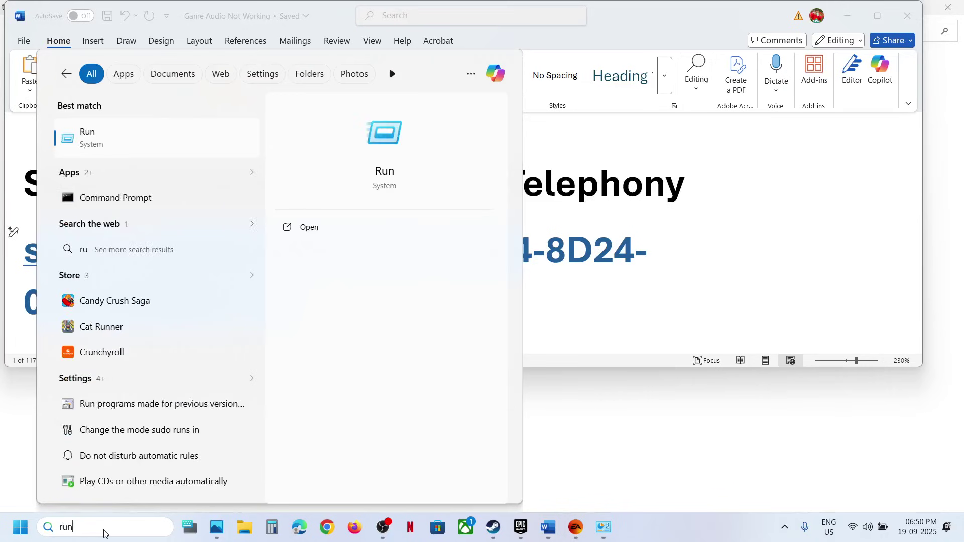
pyautogui.press('Return')
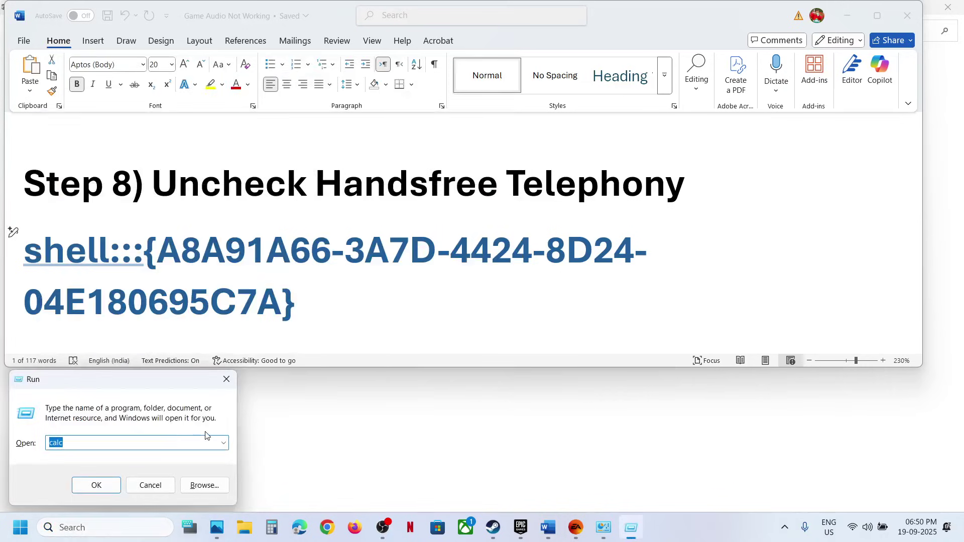
pyautogui.hotkey('ctrl', 'v')
# Uncheck Handsfree Telephony in the Rockerz 650 Pro's Bluetooth services, apply it, and return to the EA app.
pyautogui.click(96, 485)
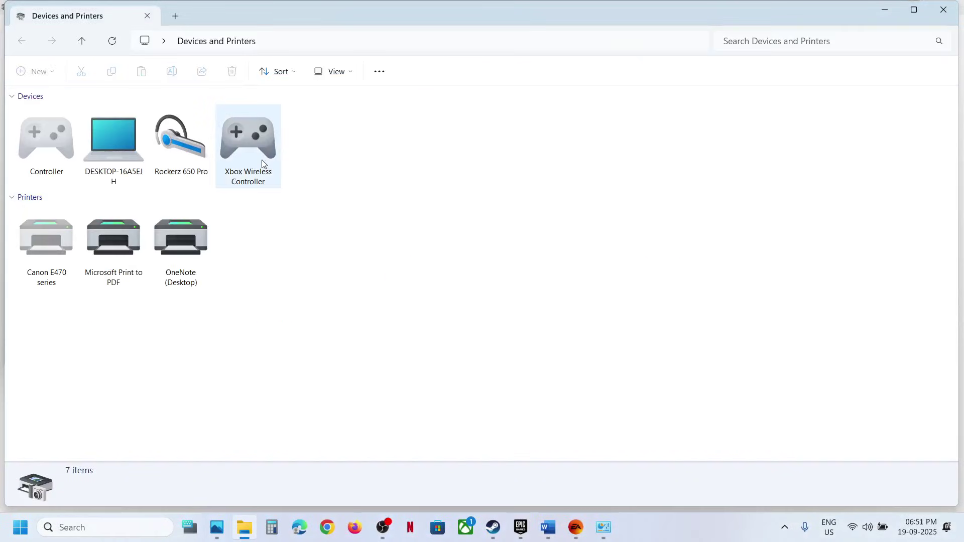
pyautogui.rightClick(194, 152)
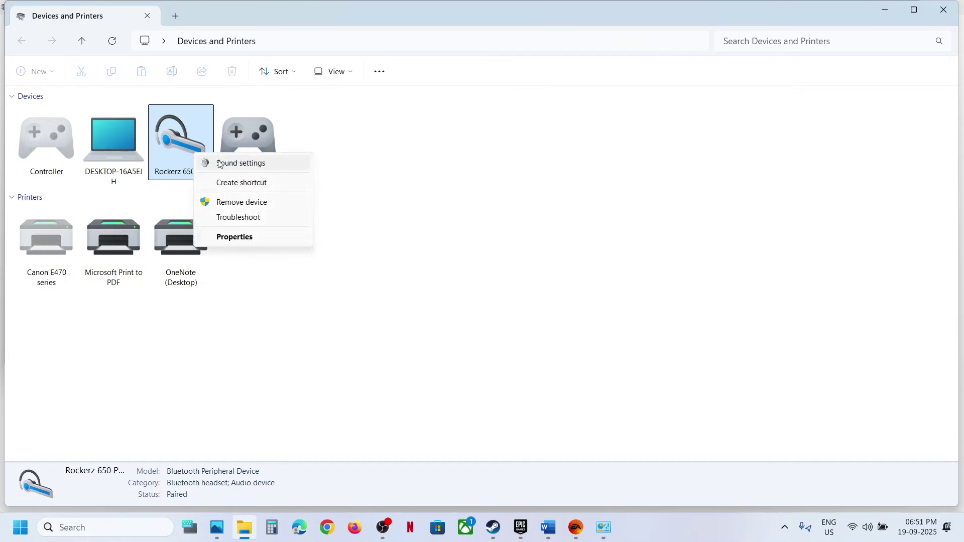
pyautogui.click(248, 236)
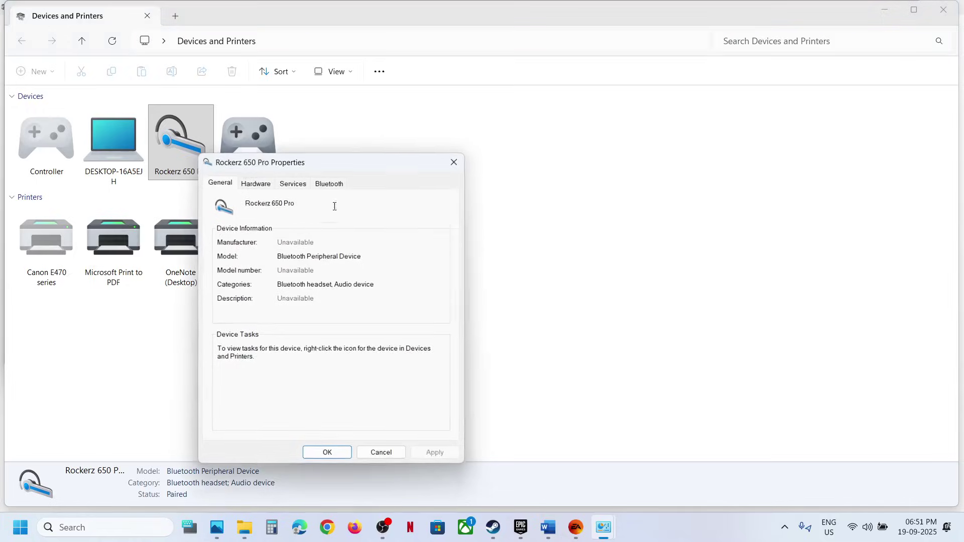
pyautogui.click(299, 186)
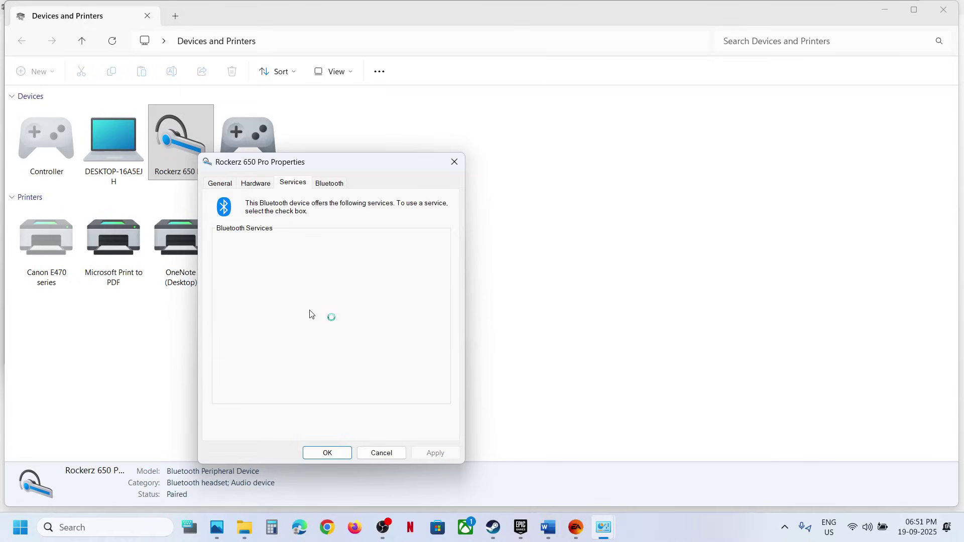
pyautogui.click(221, 263)
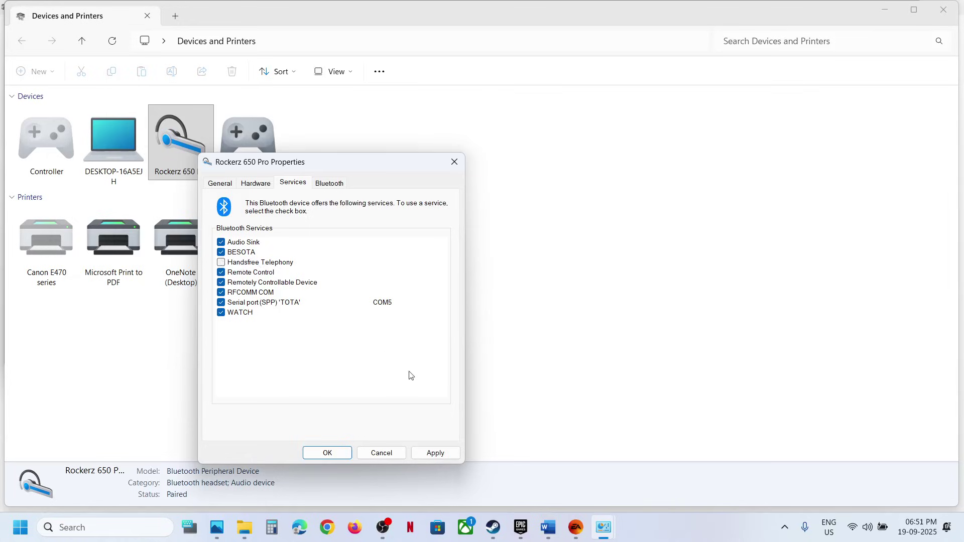
pyautogui.click(427, 452)
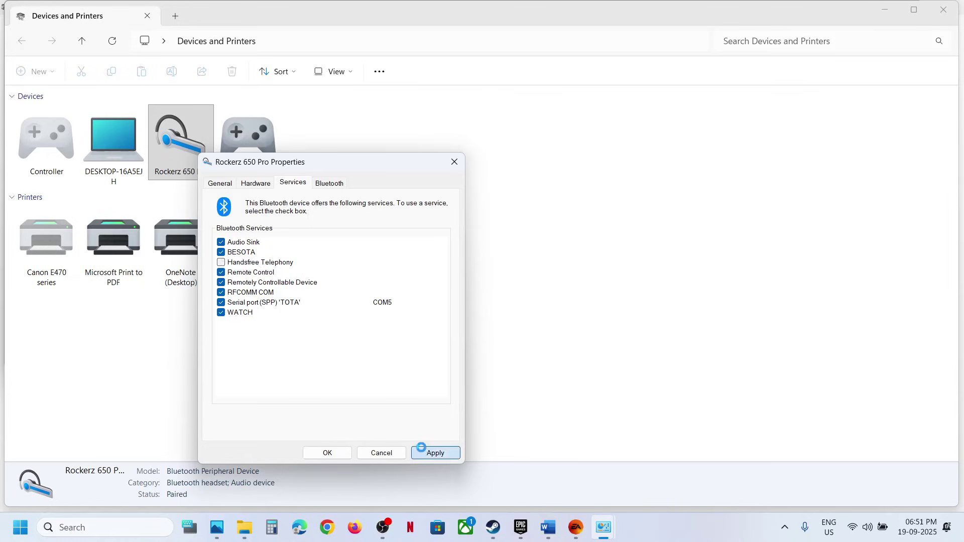
pyautogui.click(328, 453)
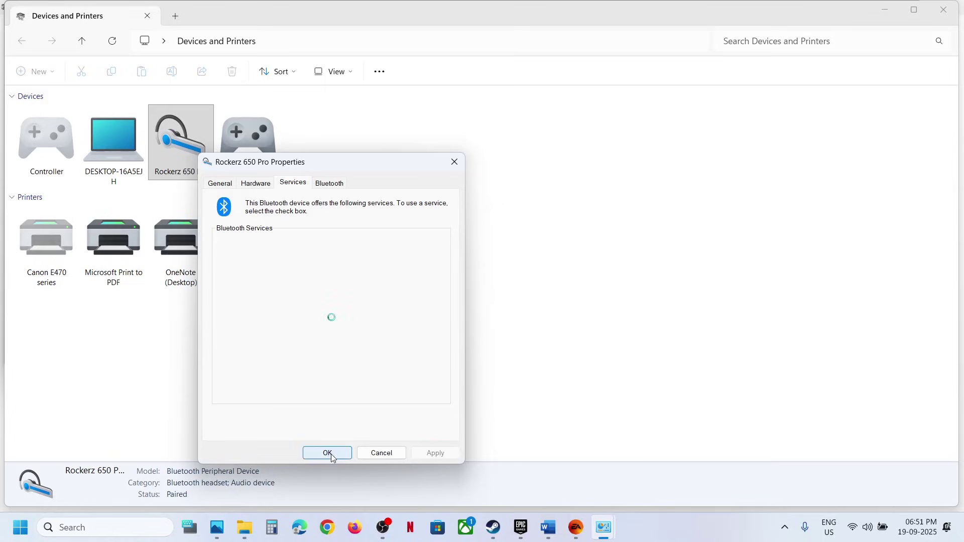
pyautogui.click(577, 528)
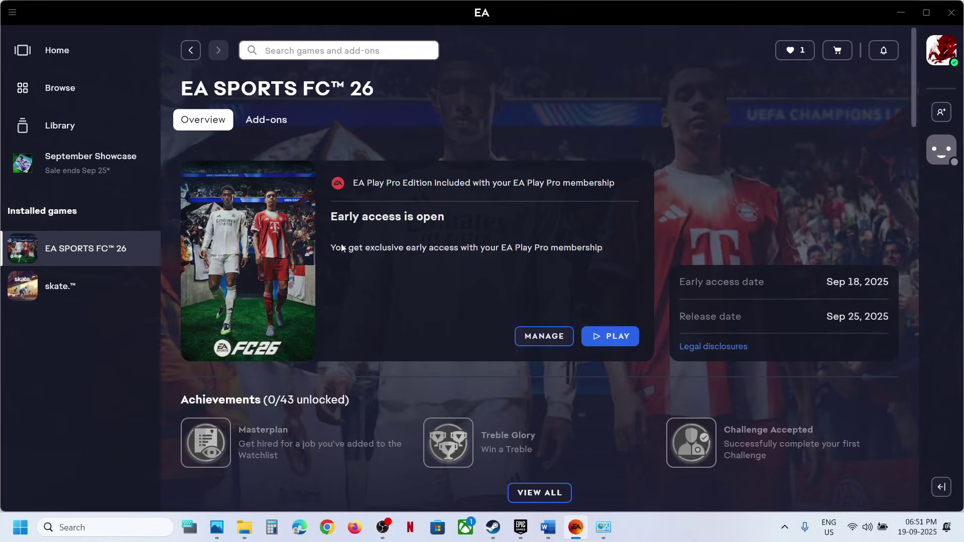
# Review the Step 9 heading in the Word instructions, then bring up the Steam window.
pyautogui.click(551, 535)
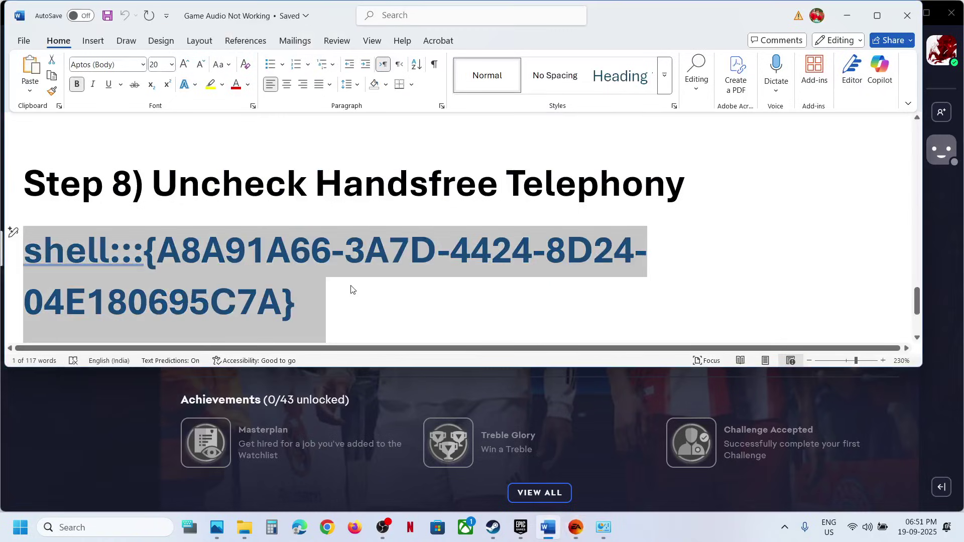
pyautogui.scroll(-3, 351, 290)
pyautogui.moveTo(134, 290); pyautogui.dragTo(429, 291)
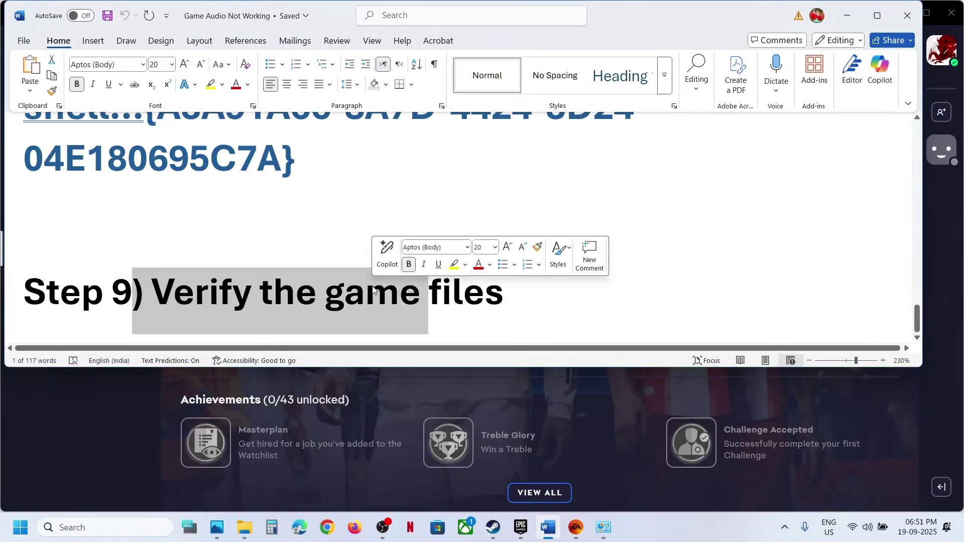
pyautogui.click(150, 432)
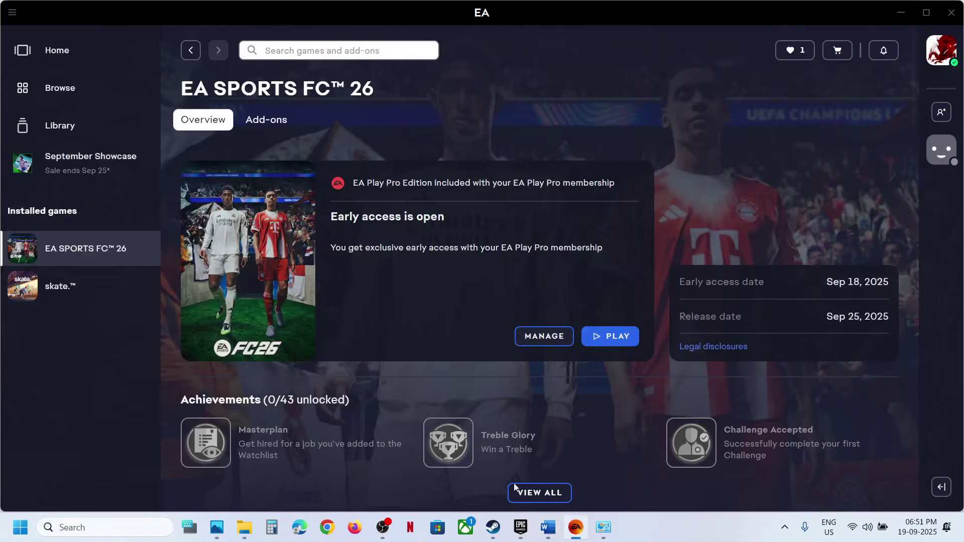
pyautogui.click(492, 527)
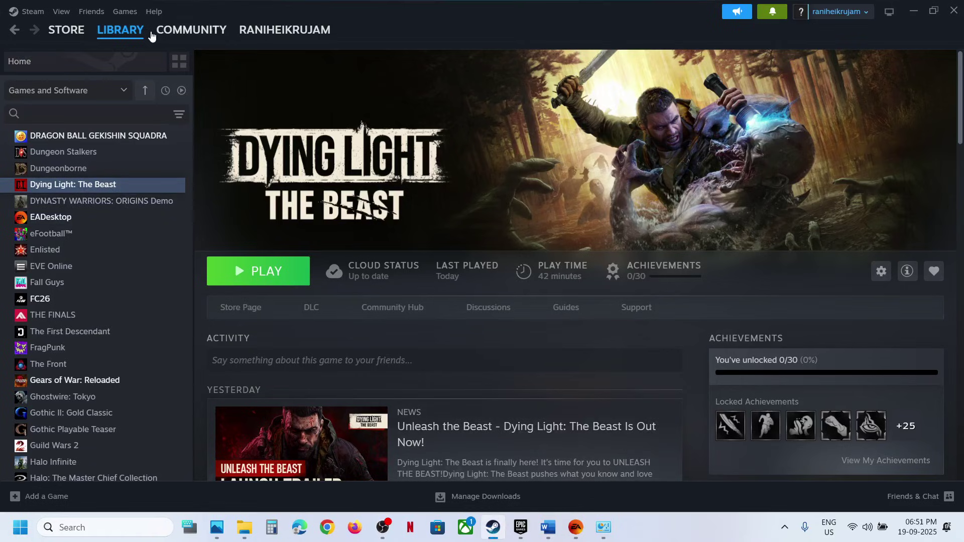
# Open the FC26 page in the Steam library and check its Properties.
pyautogui.click(120, 29)
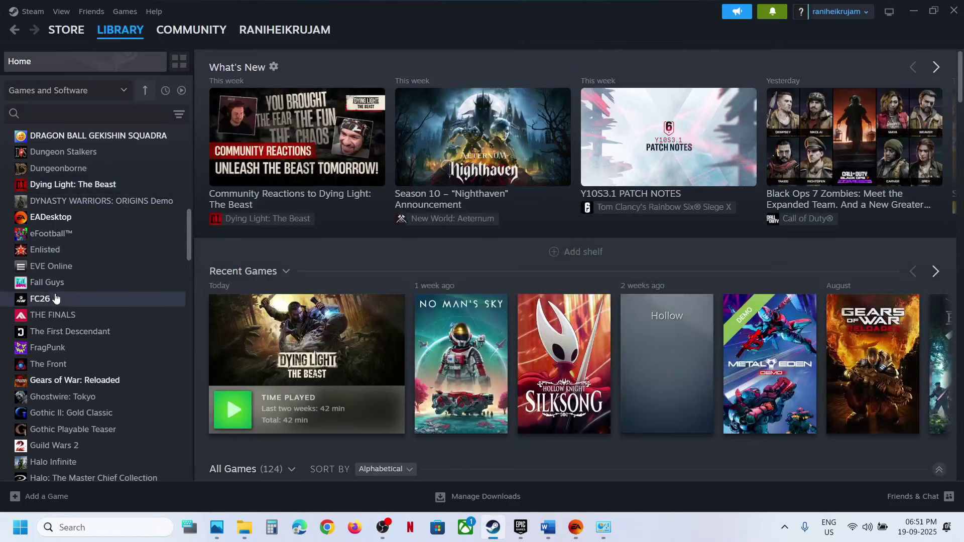
pyautogui.click(67, 299)
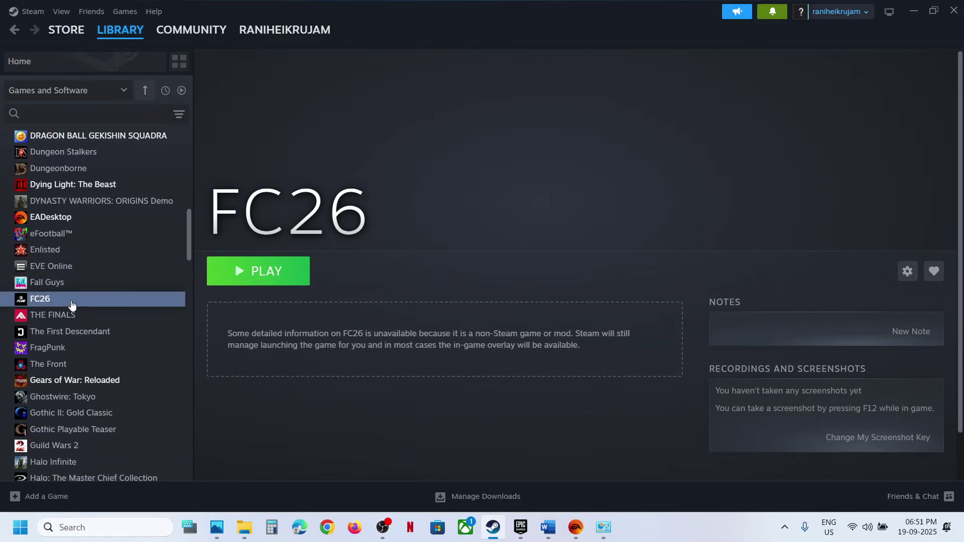
pyautogui.rightClick(71, 300)
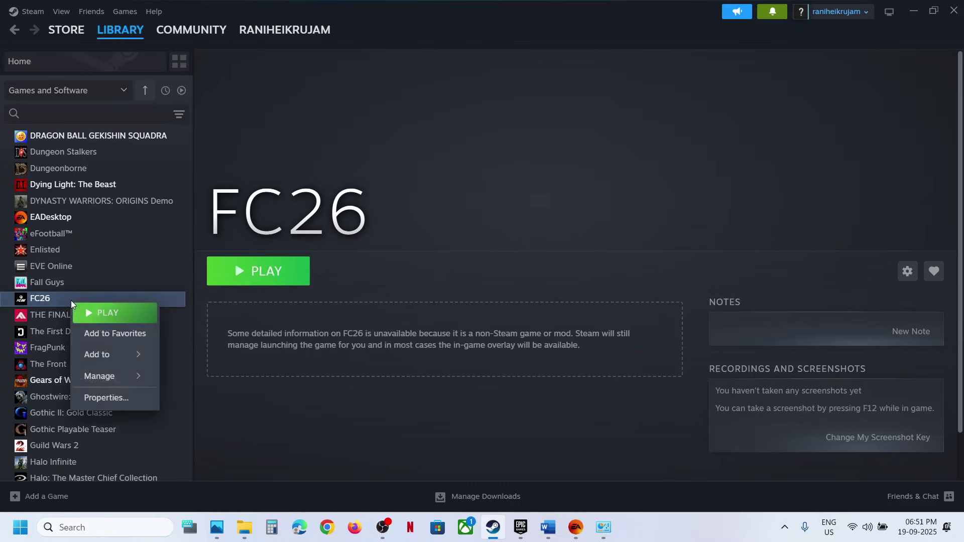
pyautogui.click(100, 396)
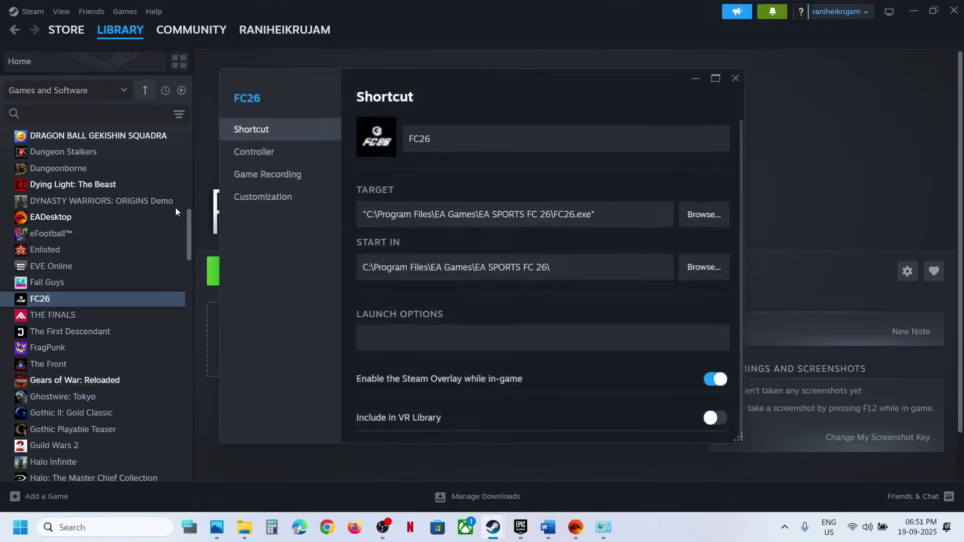
pyautogui.click(734, 78)
# Inspect the Installed Files settings in Dying Light: The Beast's Properties, then close them.
pyautogui.rightClick(84, 183)
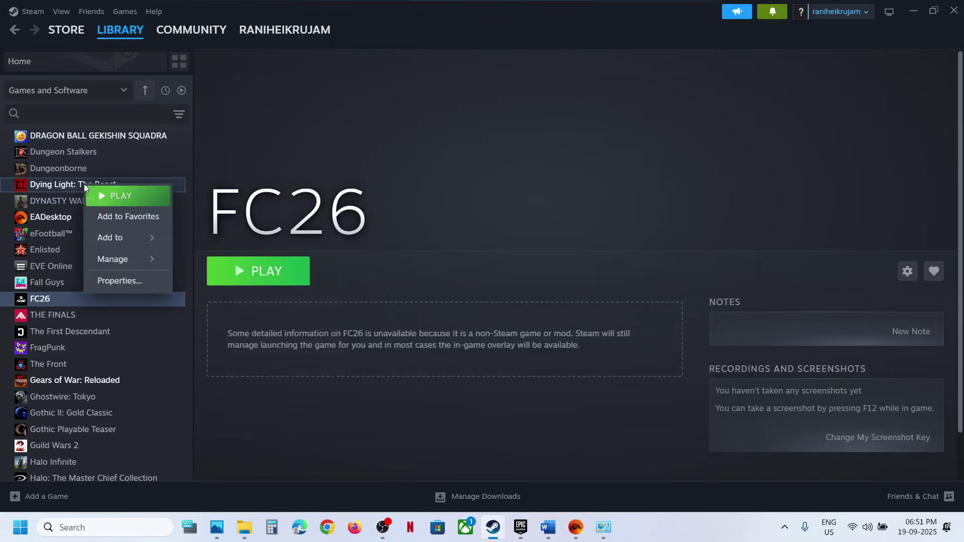
pyautogui.click(132, 282)
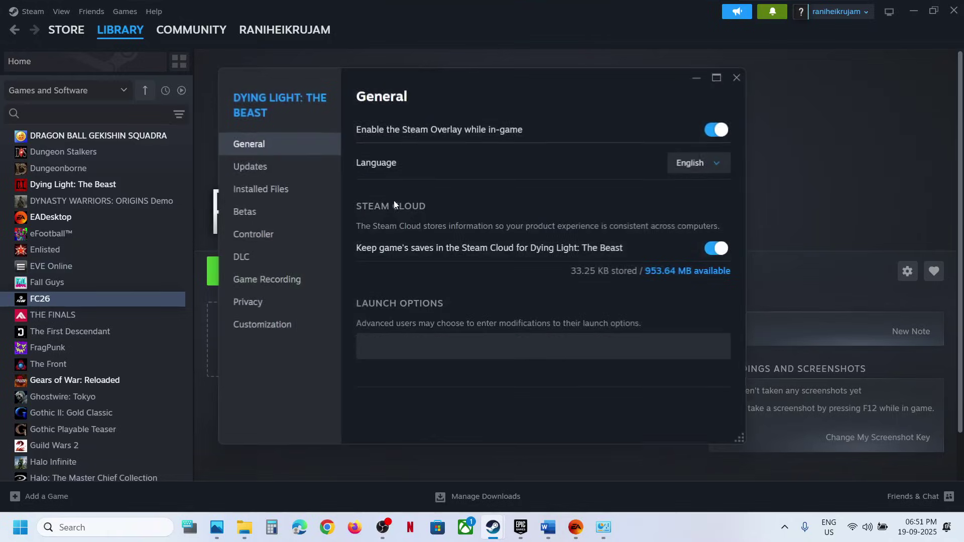
pyautogui.click(292, 190)
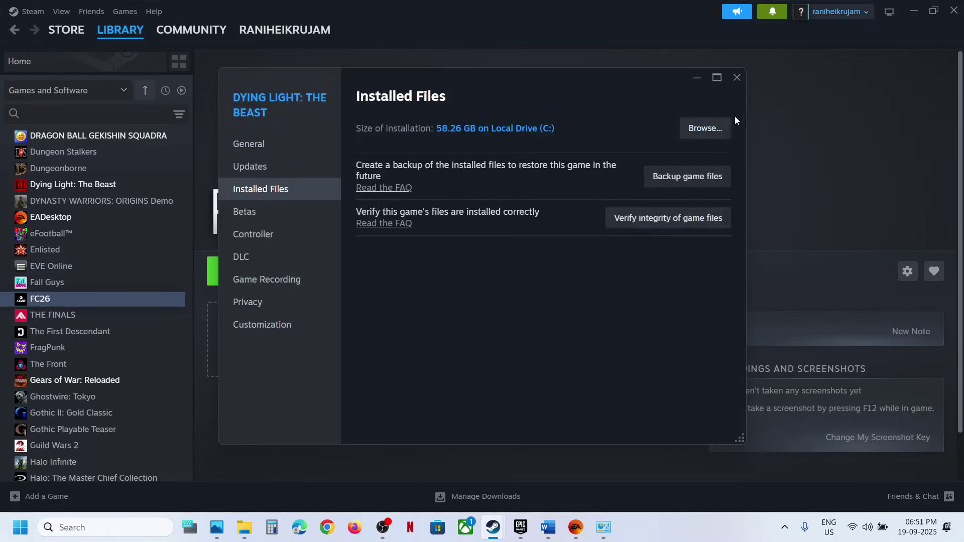
pyautogui.click(735, 83)
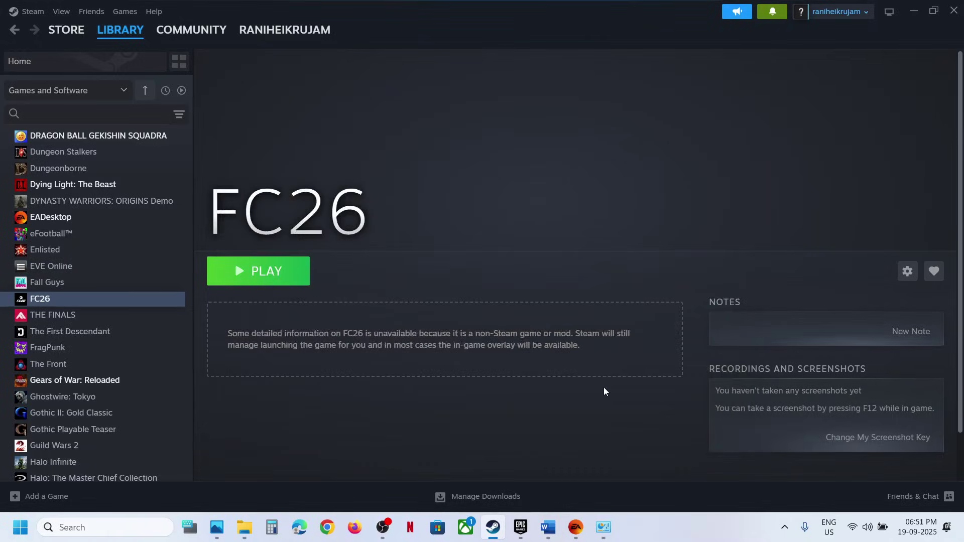
# Run Repair from the MANAGE menu of EA SPORTS FC 26 in the EA app.
pyautogui.click(576, 527)
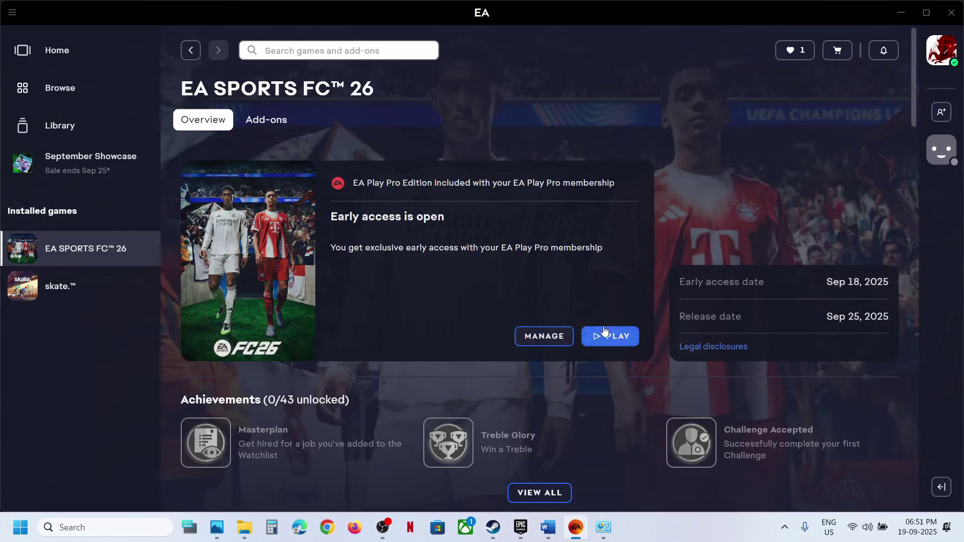
pyautogui.click(534, 337)
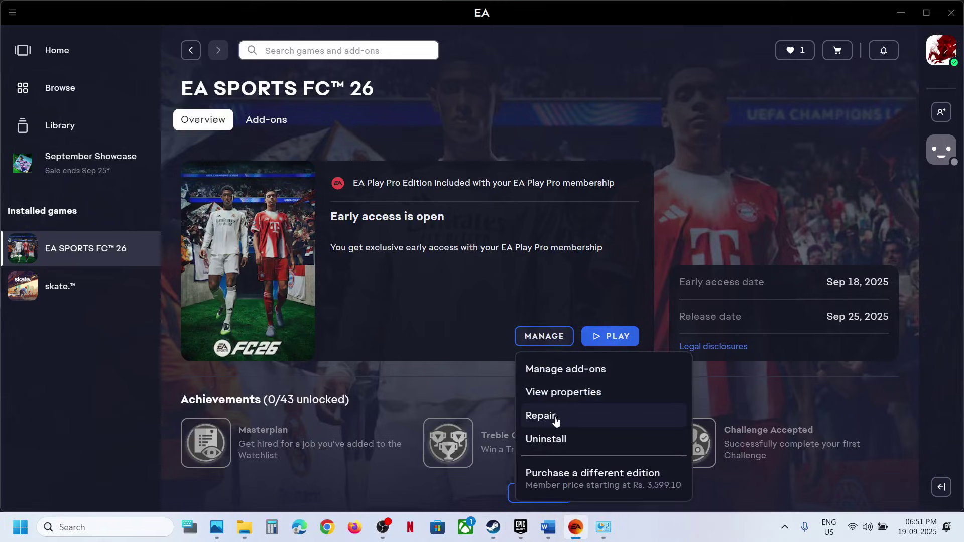
pyautogui.click(662, 273)
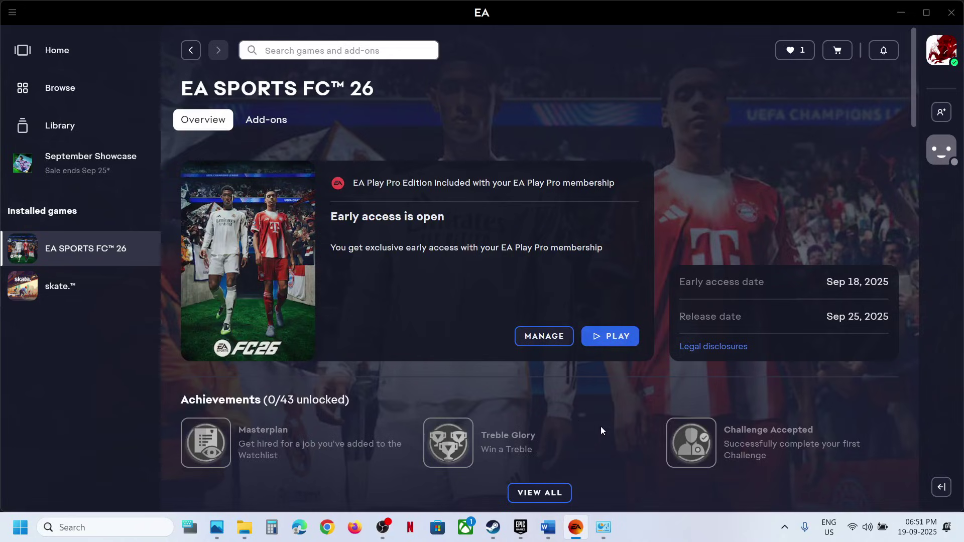
pyautogui.click(664, 517)
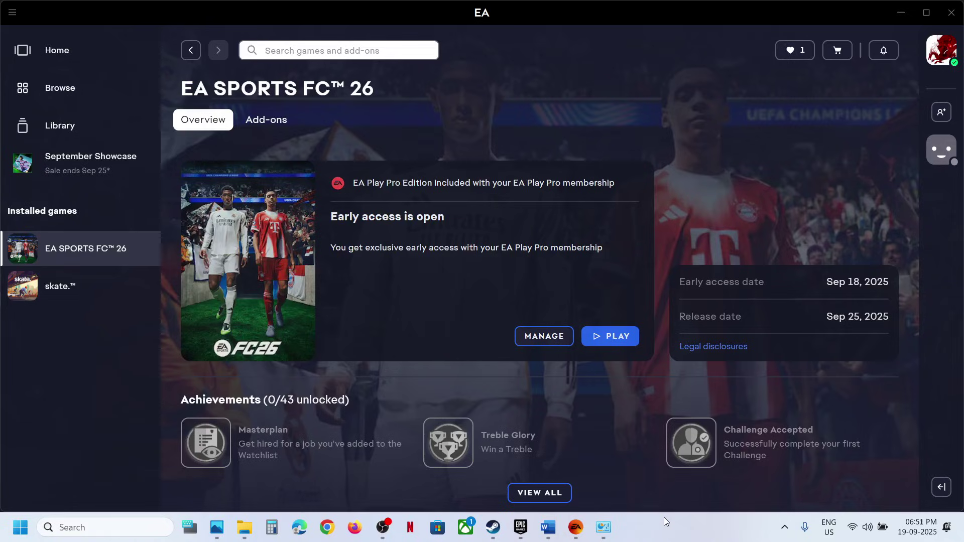